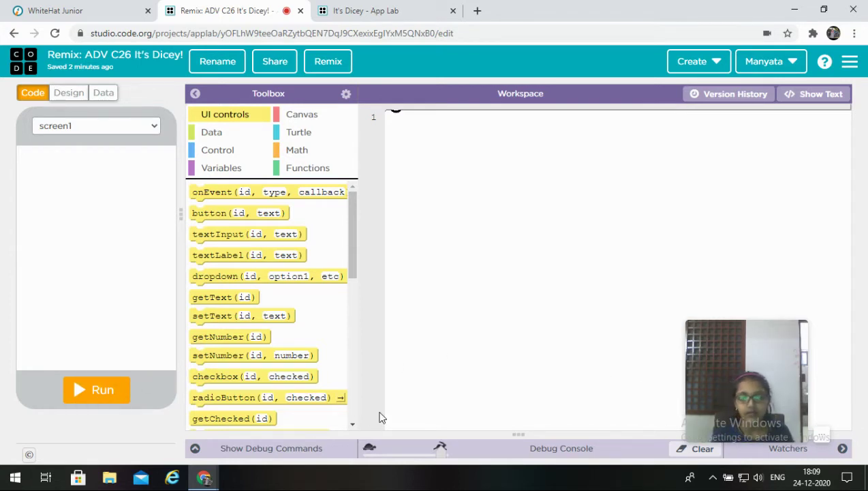
Open the app's Design mode and add an image element to screen1 at about x 20, y 30.
left_click(79, 96)
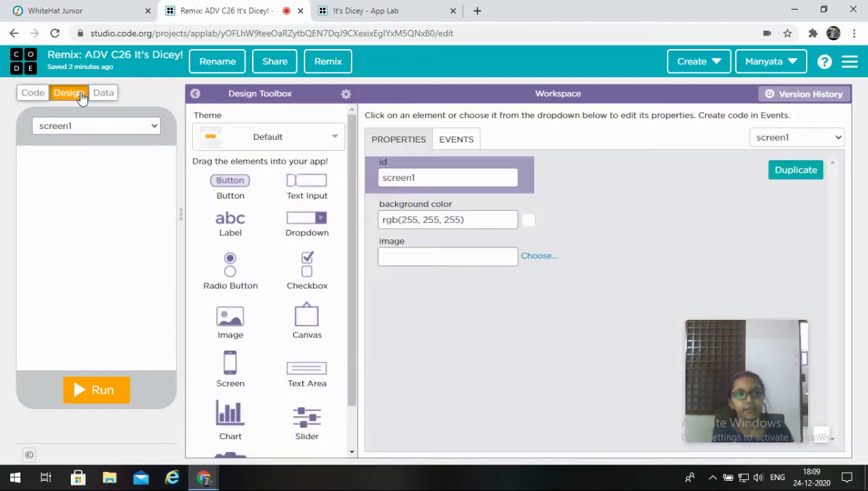
left_click_drag(231, 312, 53, 161)
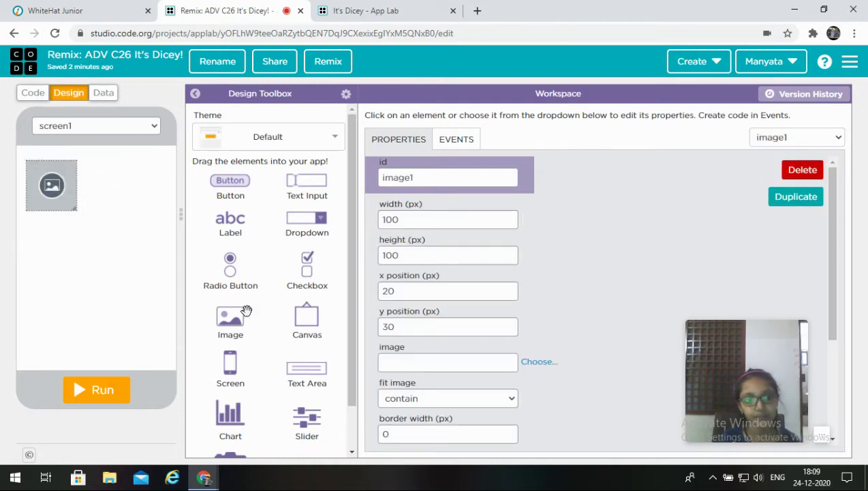
mouse_move(729, 407)
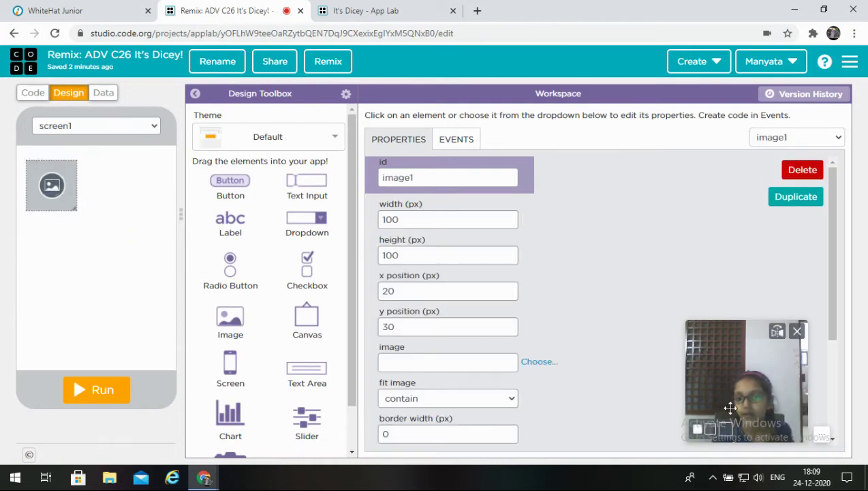
left_click_drag(730, 408, 563, 357)
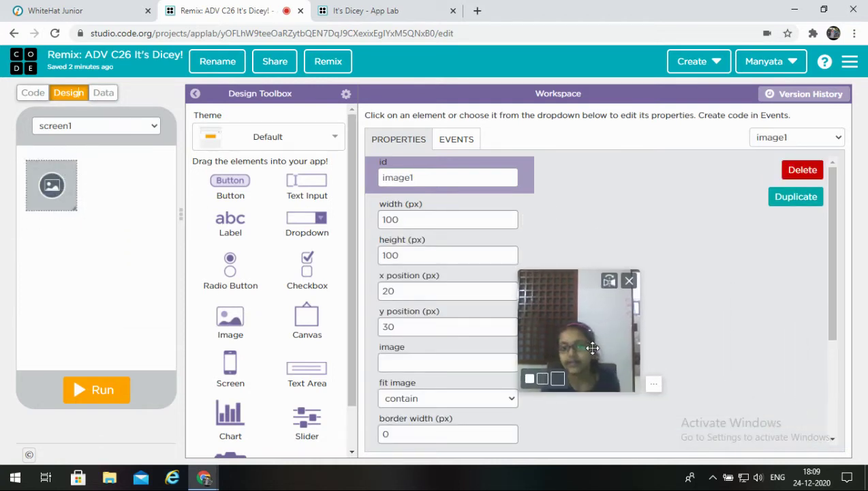
left_click(654, 385)
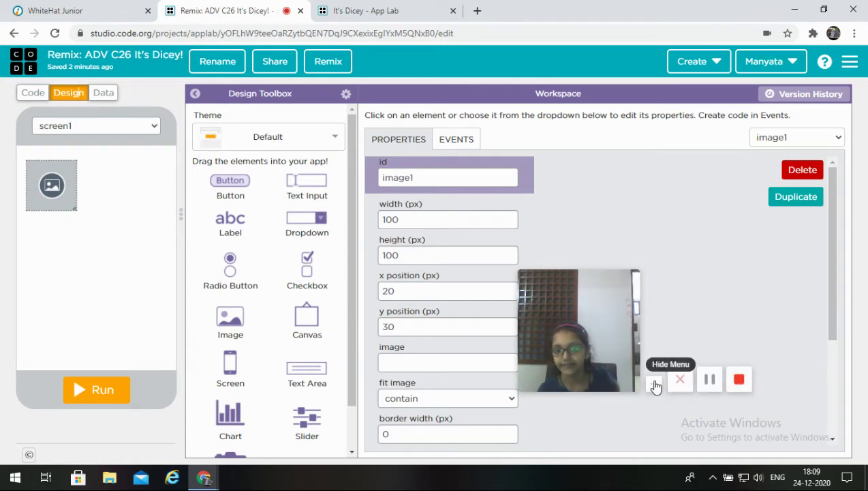
left_click(704, 386)
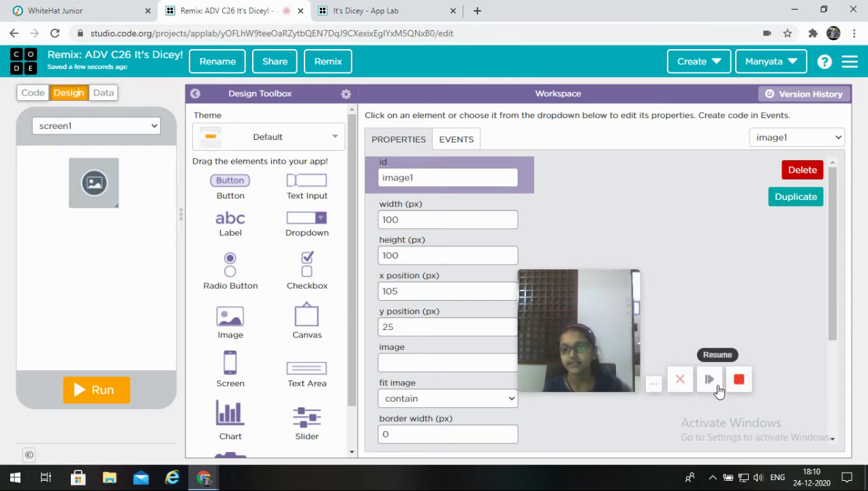
left_click(710, 381)
Set the image element's width to 252 px and move it to about x 30, y 40.
left_click(481, 249)
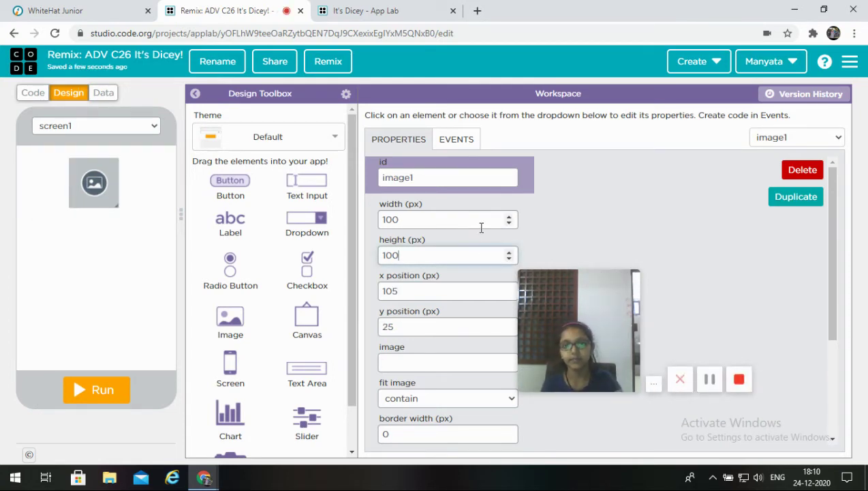
left_click(481, 223)
key("BackSpace")
key("BackSpace")
key("BackSpace")
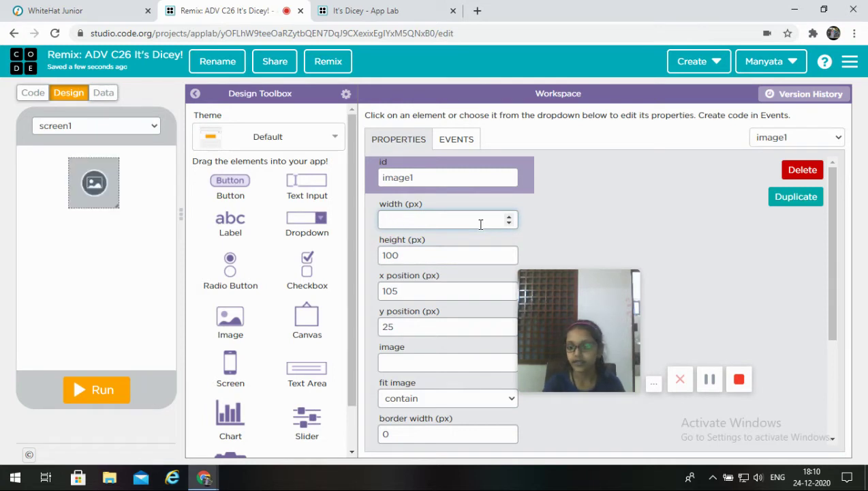
type("252")
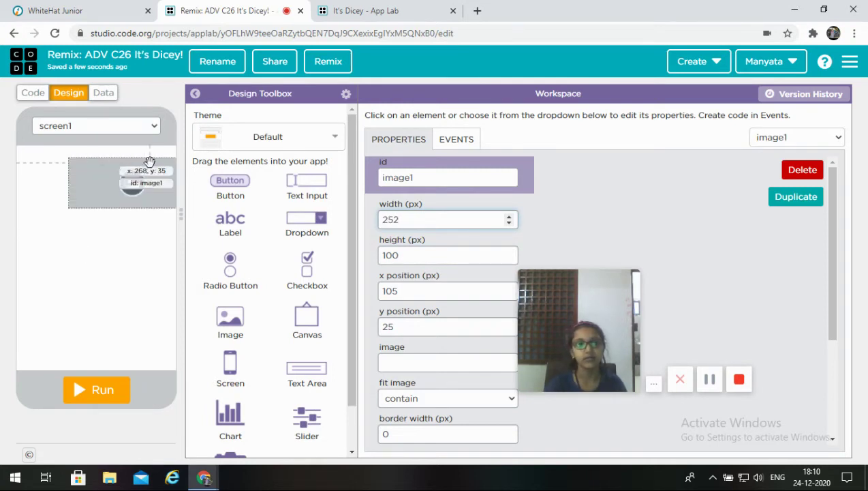
left_click_drag(136, 165, 104, 172)
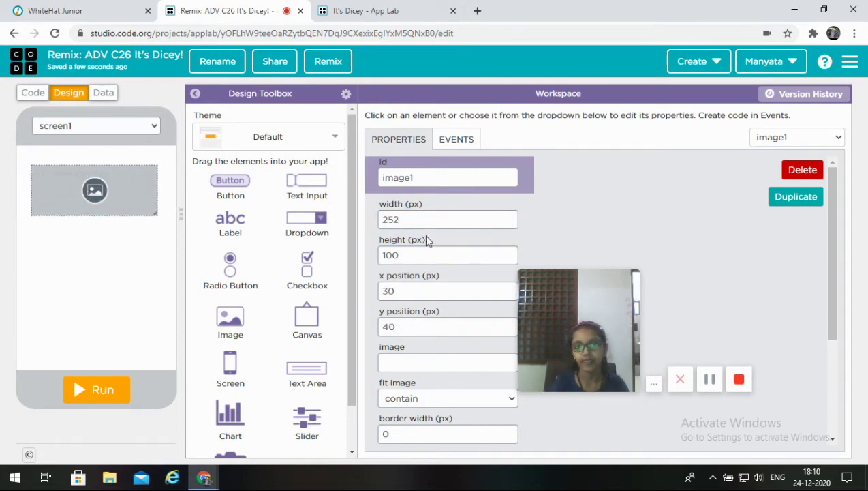
Size the image element to 280 px wide and 250 px high, placed at about x 15, y 20.
left_click(392, 255)
key("BackSpace")
key("BackSpace")
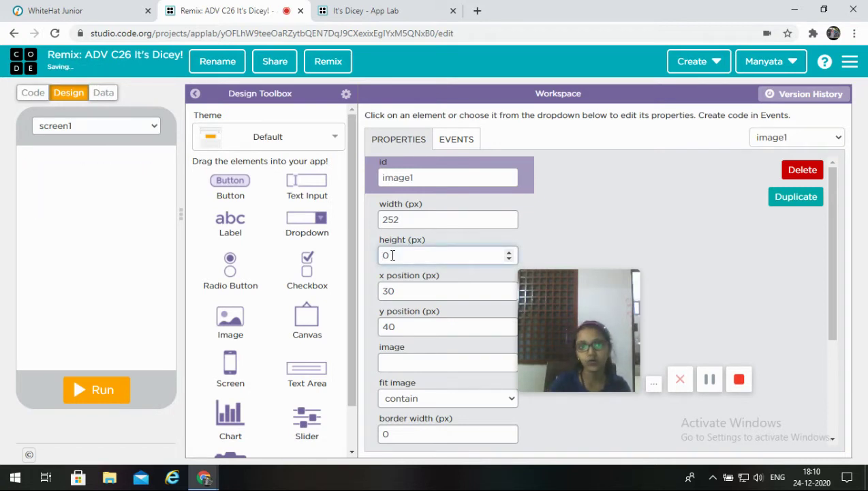
type("25")
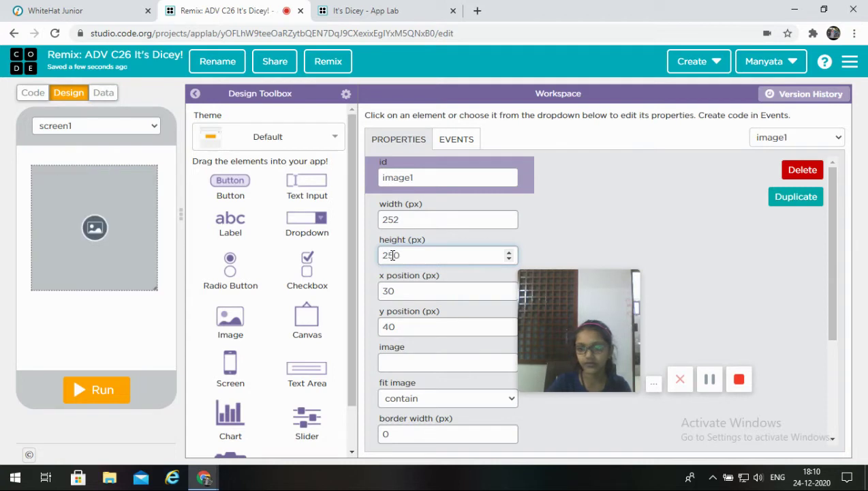
left_click(393, 219)
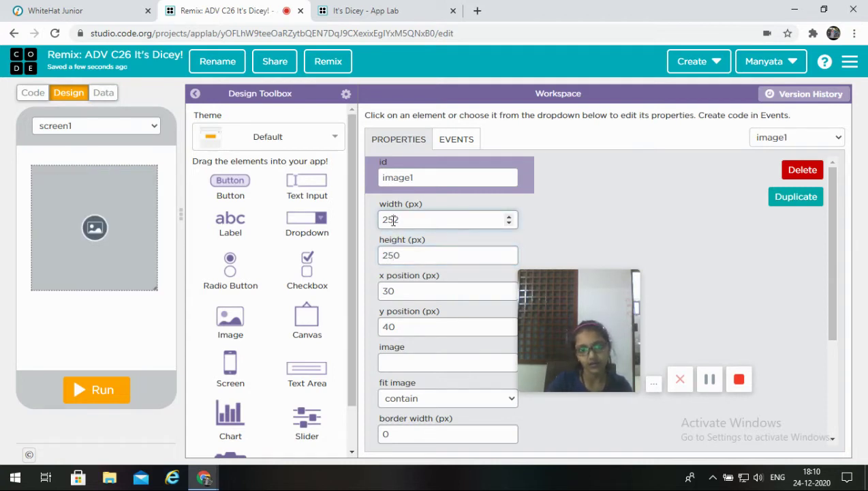
key("BackSpace")
key("BackSpace")
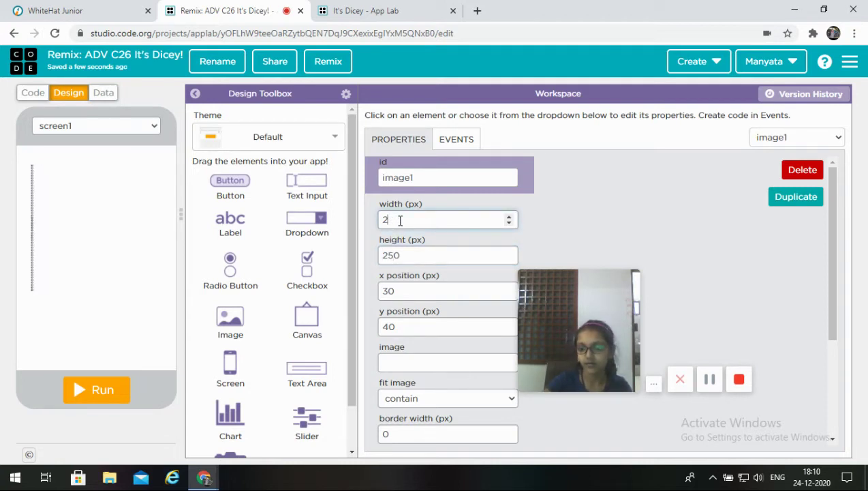
type("80")
mouse_move(117, 187)
left_mouse_down()
mouse_move(111, 170)
mouse_move(109, 176)
left_mouse_up()
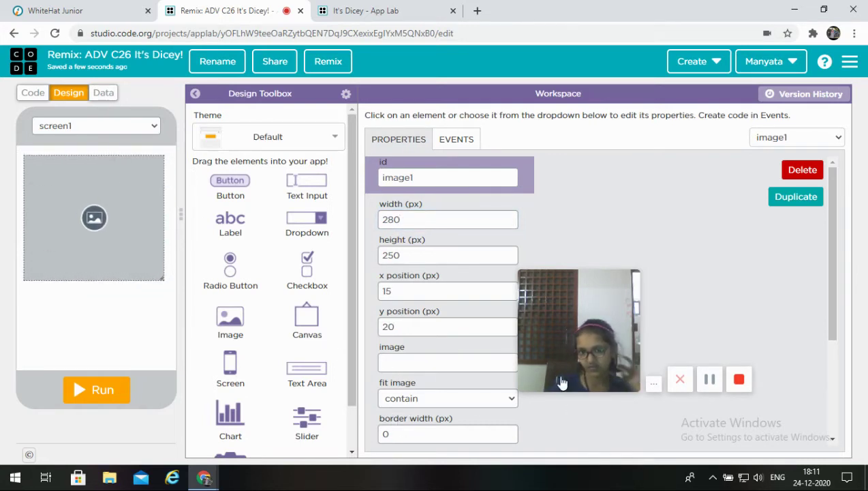
Set the element's image to 1.PNG and fit it 270 px wide at about x 25, y 25.
left_click_drag(561, 383, 600, 339)
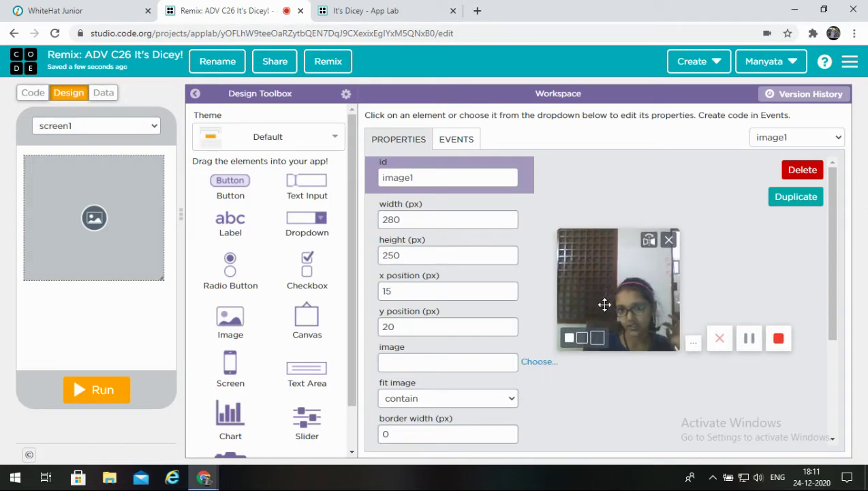
left_click(469, 368)
type("1")
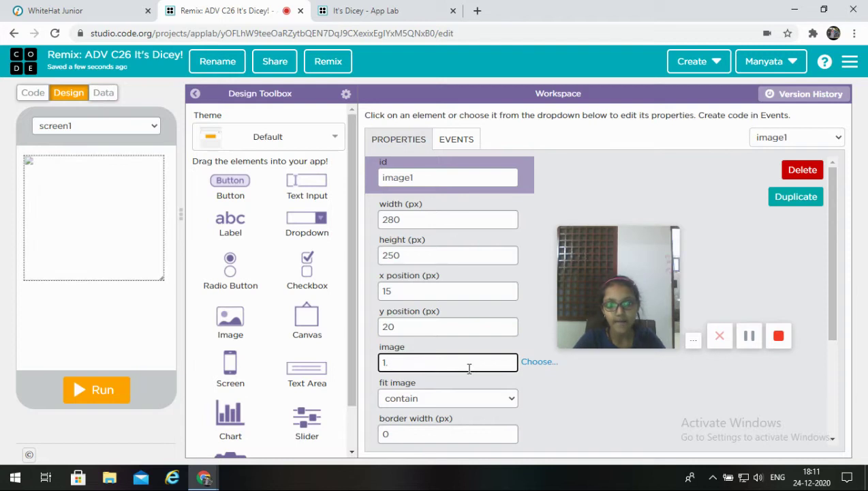
type(".PNG")
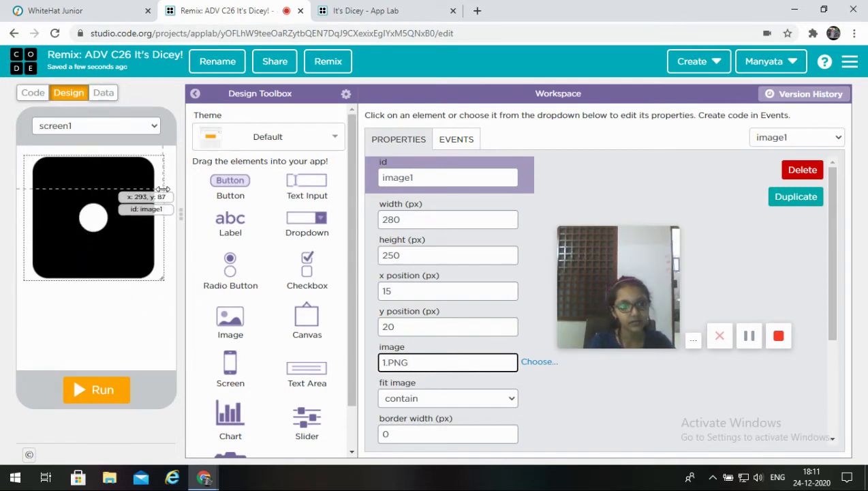
left_click_drag(163, 188, 158, 188)
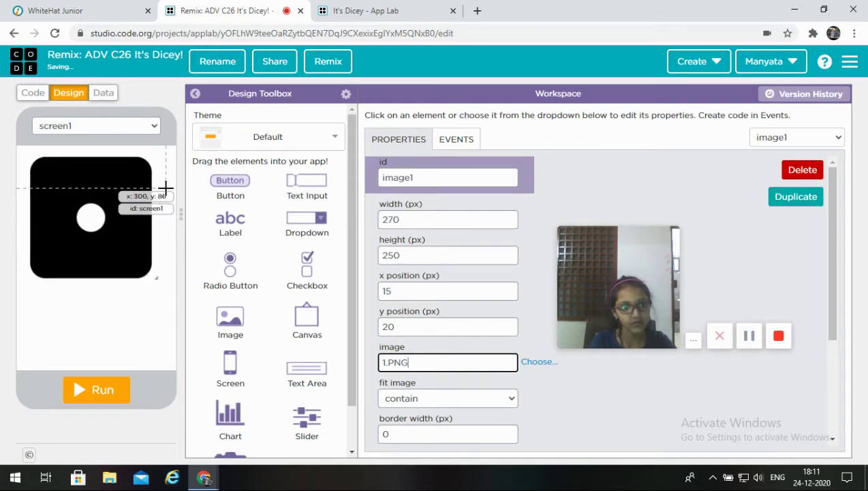
left_click_drag(96, 235, 102, 240)
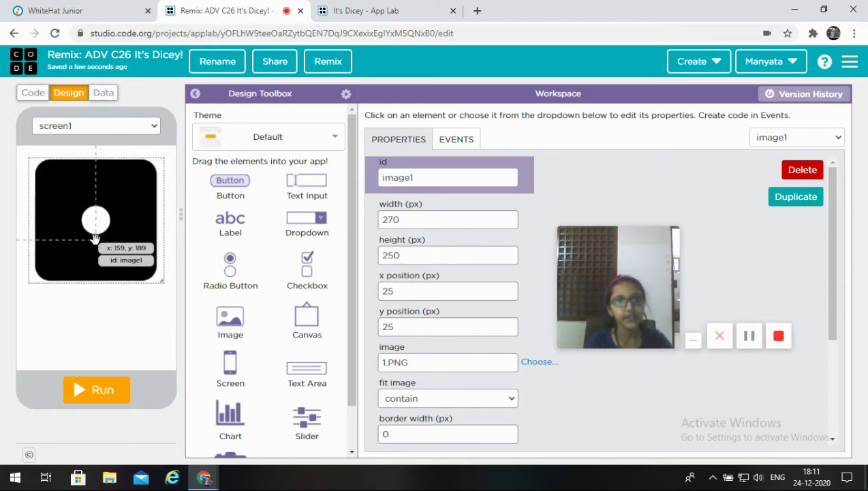
Apply the Playtime theme to the app and move the die image up to about x 25, y 10.
left_click(290, 137)
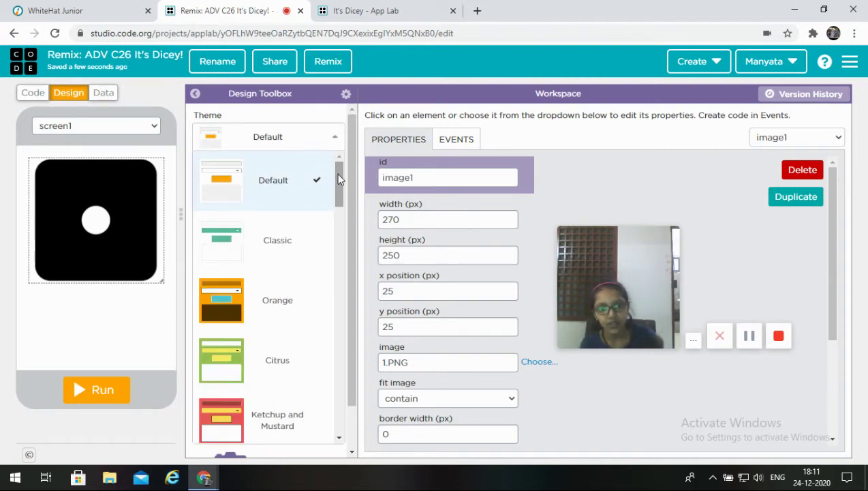
left_click_drag(340, 178, 330, 383)
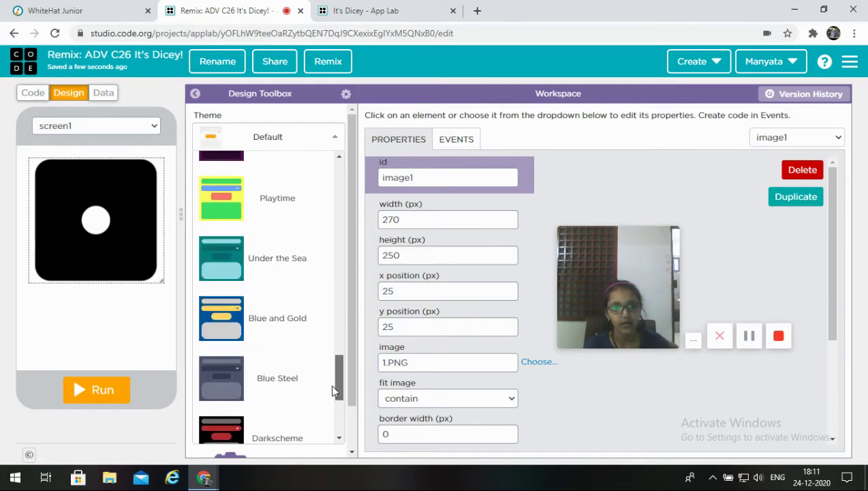
left_click(279, 226)
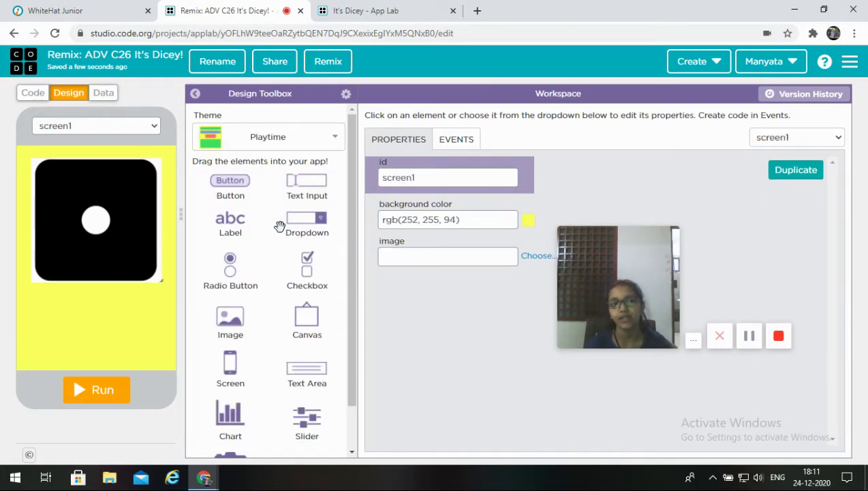
left_click_drag(74, 204, 75, 197)
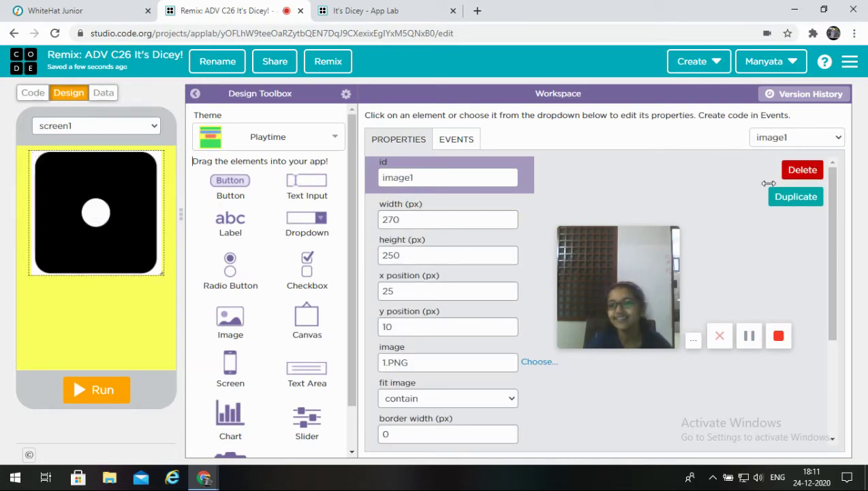
Duplicate the one-dot die, change the copy's image to 2.PNG and align it over the original at x 25, y 10.
left_click(791, 202)
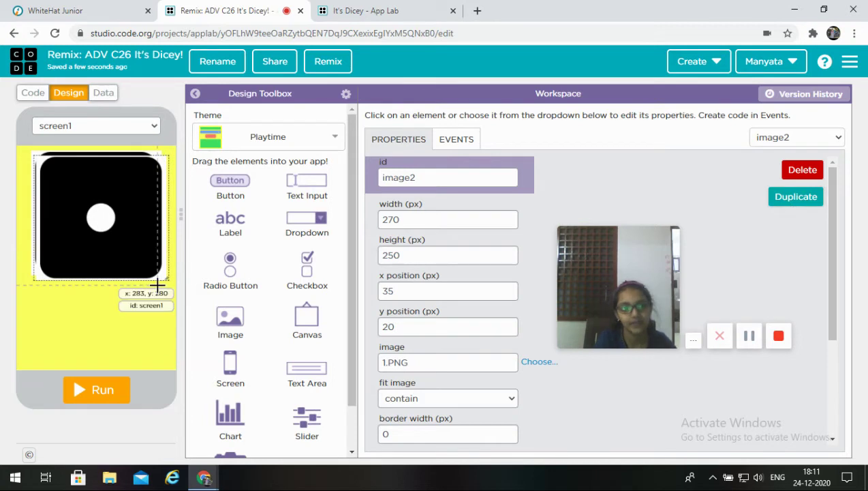
left_click_drag(148, 263, 145, 259)
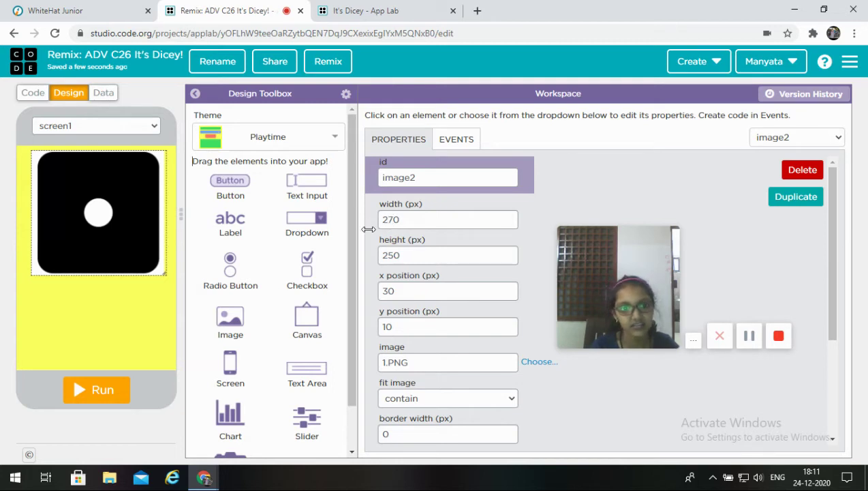
left_click(386, 363)
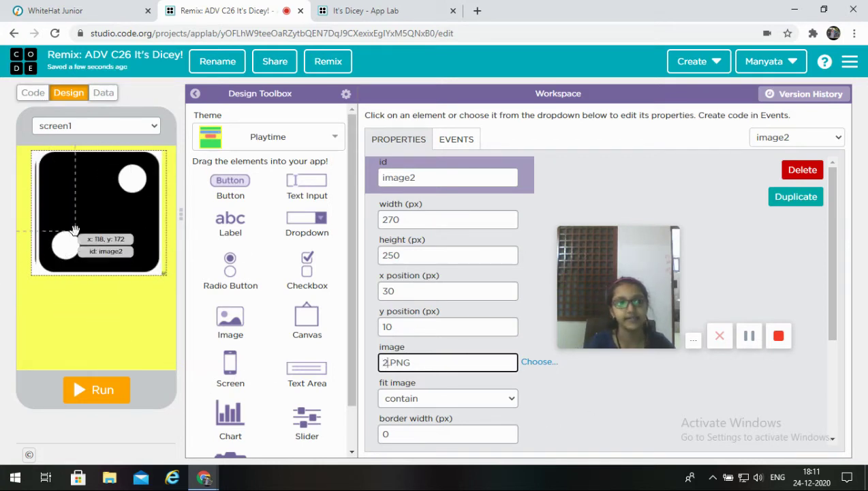
left_click_drag(75, 230, 70, 230)
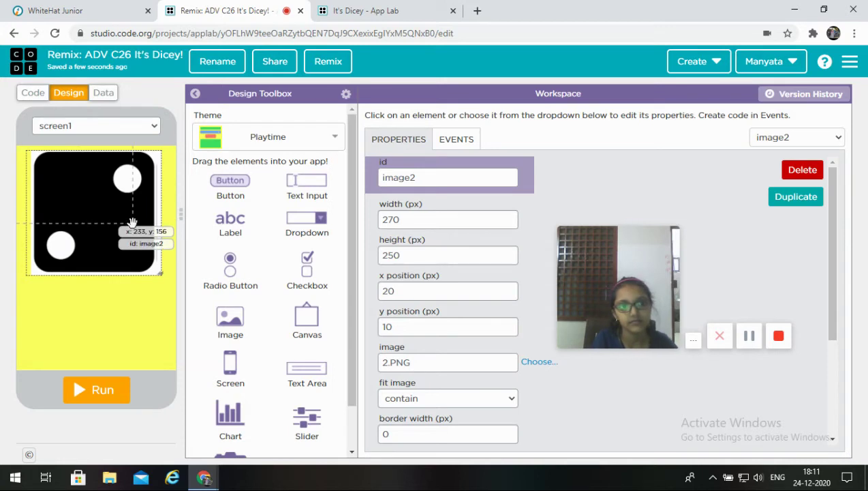
left_click_drag(133, 223, 135, 223)
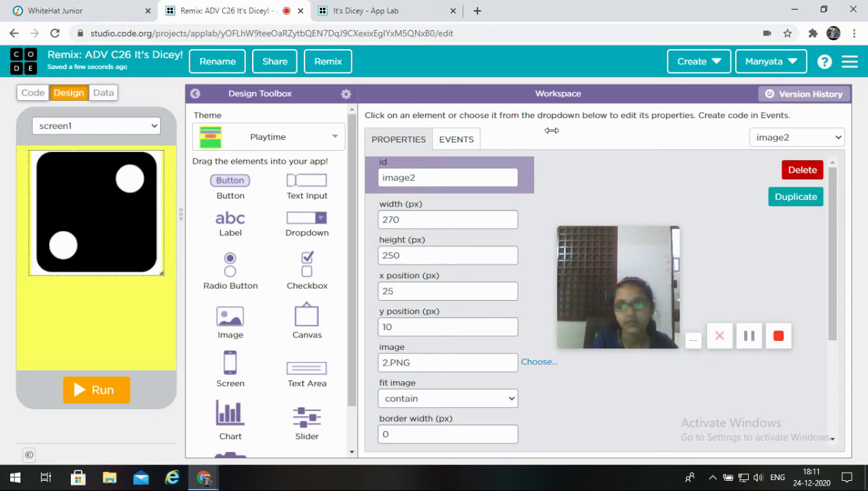
Duplicate the two-dot die, place the copy at x 25, y 10 and change its image to 3.PNG.
left_click(777, 198)
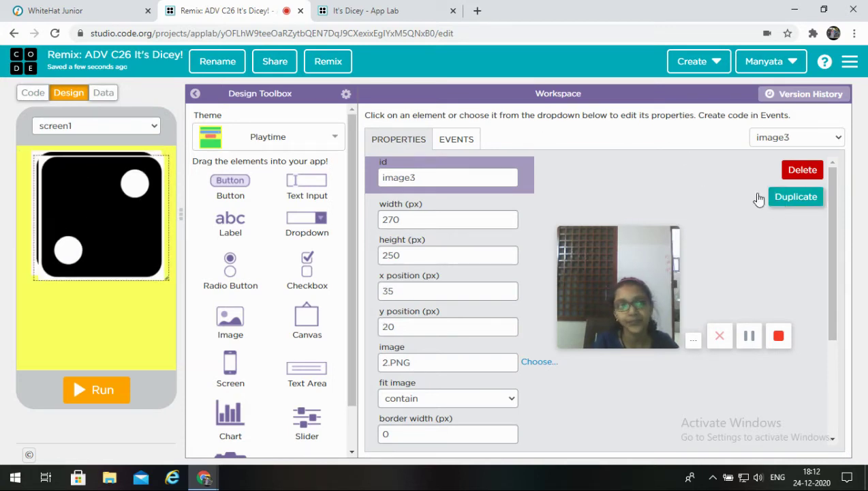
left_click_drag(120, 224, 116, 219)
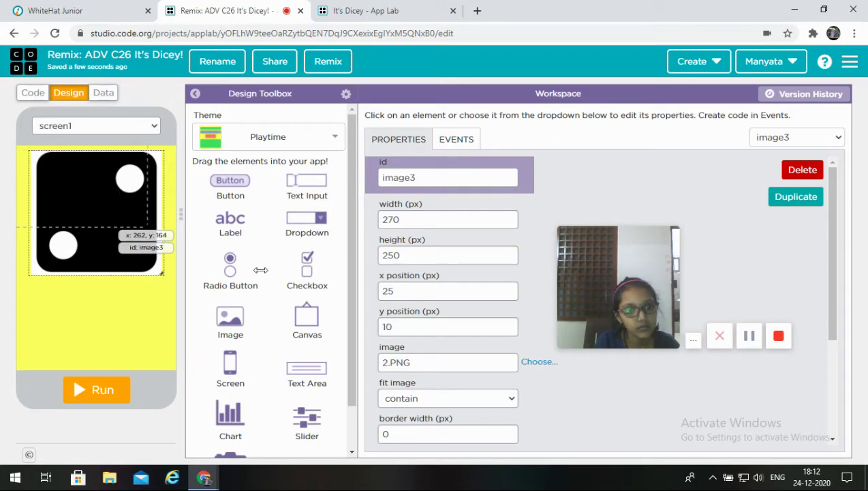
left_click(387, 363)
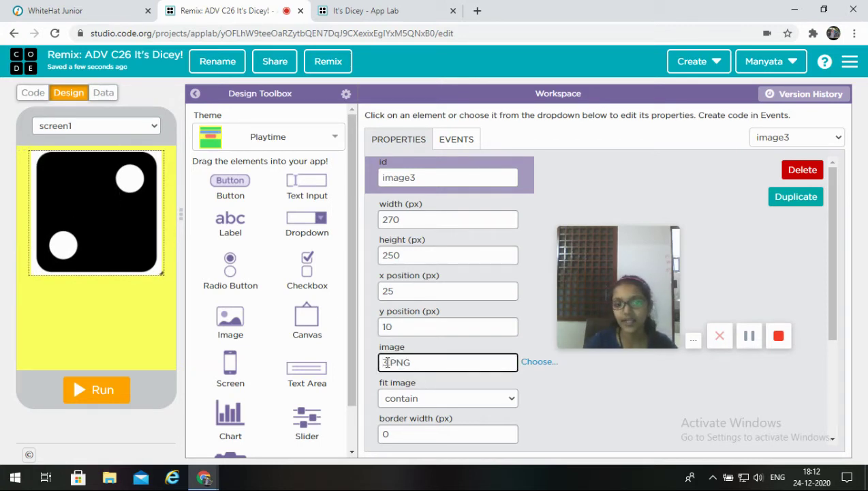
key("BackSpace")
type("3")
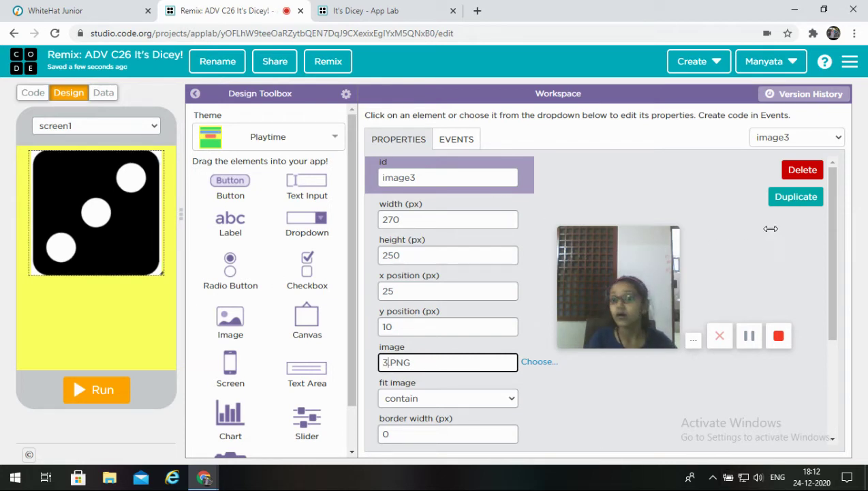
Duplicate the three-dot die, change the copy's image to 4.PNG and align it over the stack at x 25, y 10.
left_click(795, 197)
left_click_drag(144, 249, 136, 241)
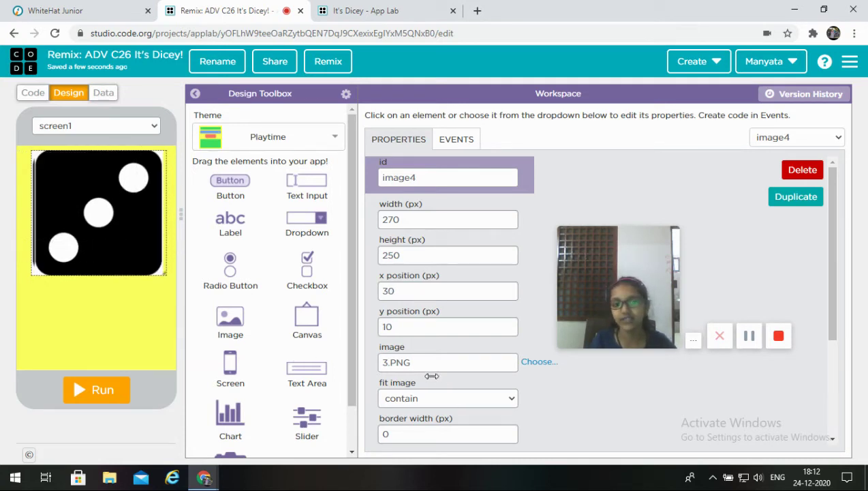
left_click(385, 365)
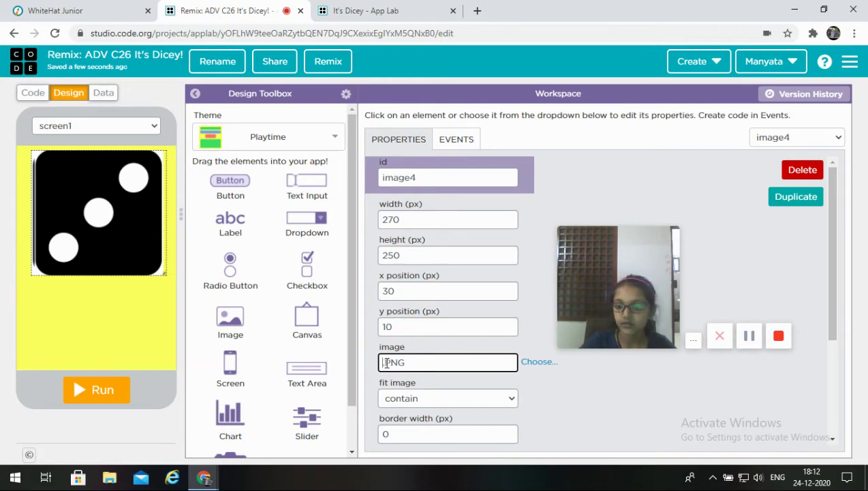
type("4")
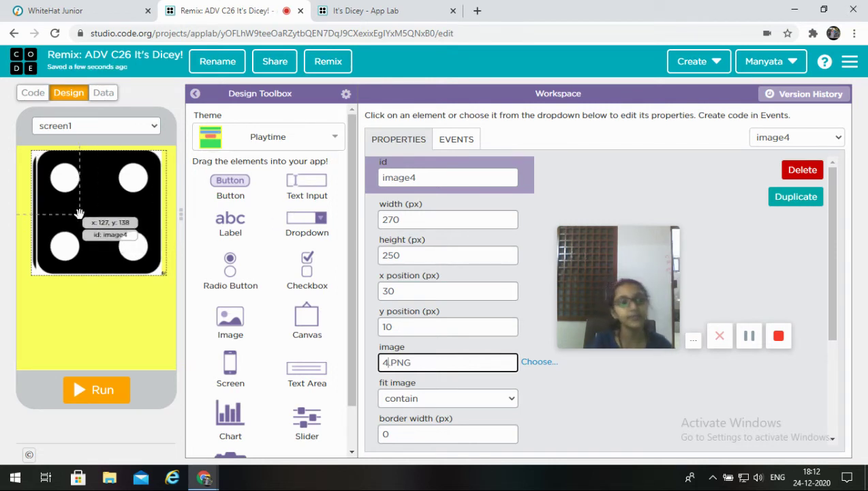
mouse_move(75, 216)
left_mouse_down()
mouse_move(84, 291)
mouse_move(69, 335)
mouse_move(63, 248)
mouse_move(76, 216)
left_mouse_up()
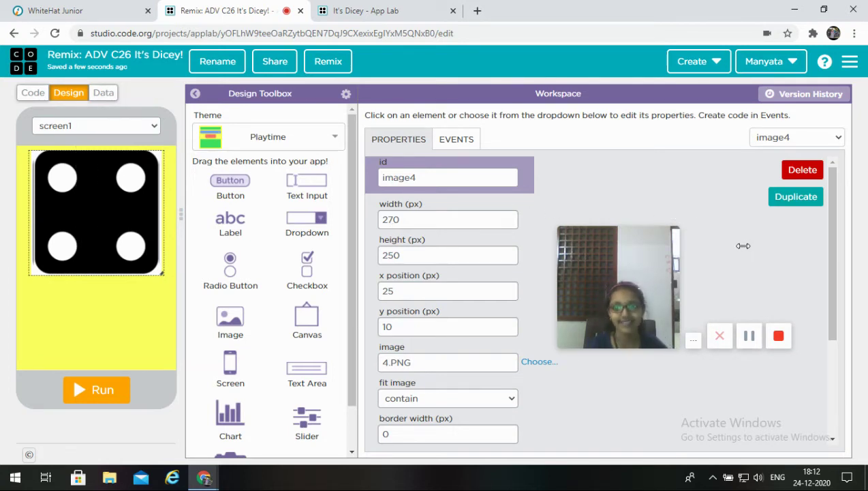
Duplicate the four-dot die, place the copy at x 25, y 10 and change its image to 5.PNG.
left_click(775, 202)
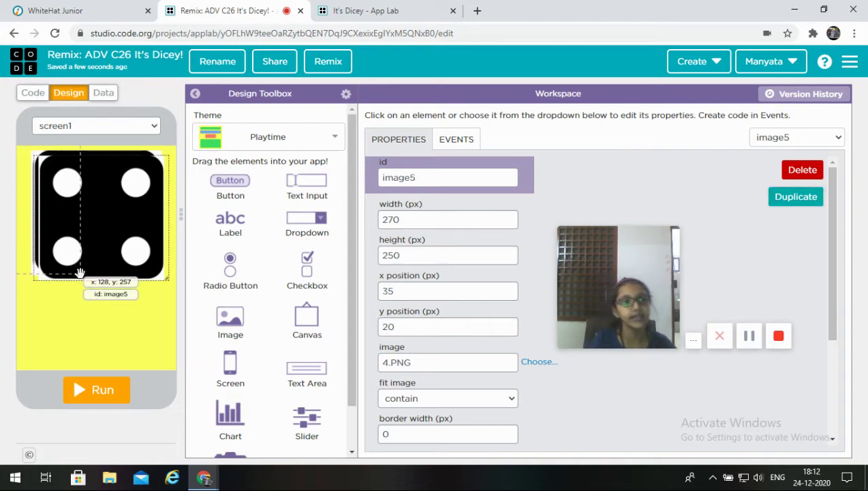
left_click_drag(81, 246, 85, 242)
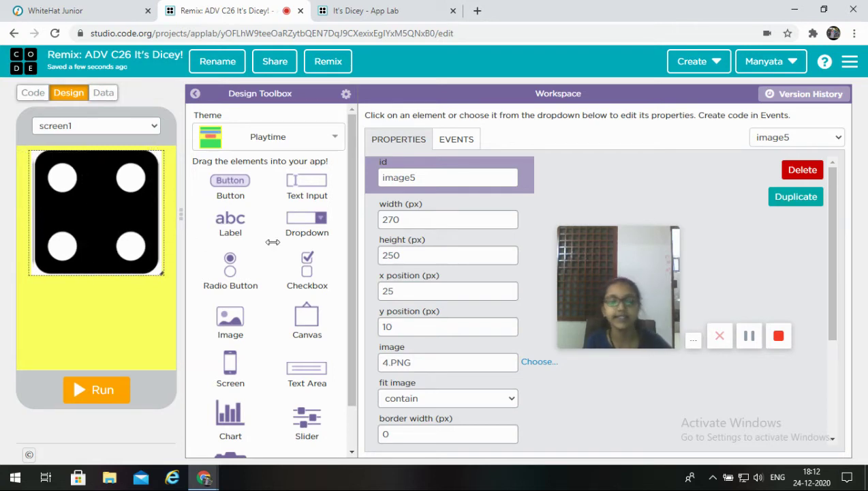
left_click(386, 361)
key("BackSpace")
key("BackSpace")
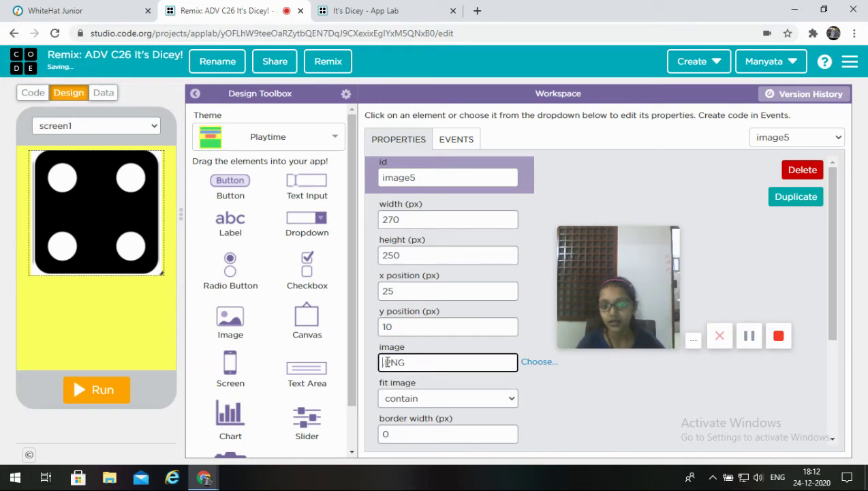
Duplicate the five-dot die, place the copy at x 25, y 10 and change its image to 6.PNG.
left_click(809, 198)
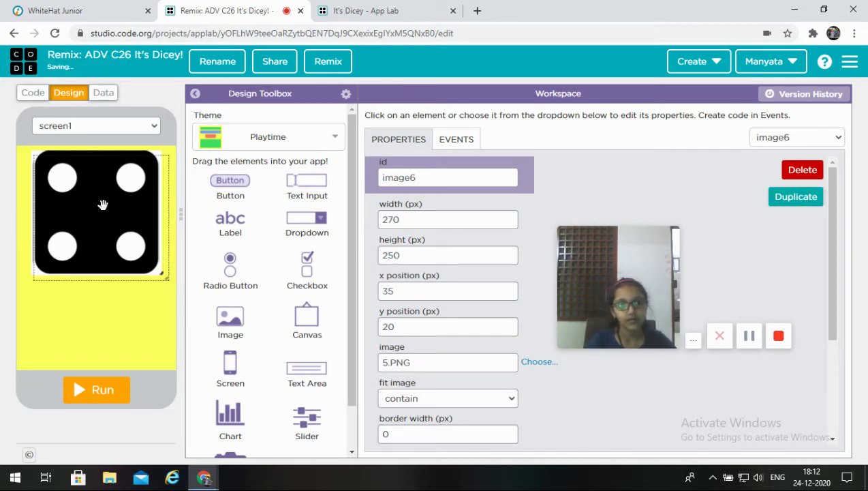
mouse_move(102, 204)
left_mouse_down()
mouse_move(92, 327)
mouse_move(96, 192)
mouse_move(89, 197)
left_mouse_up()
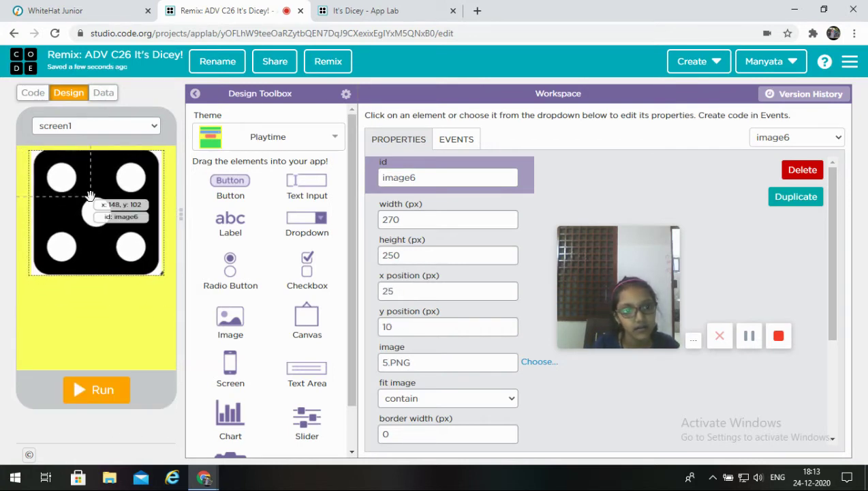
left_click(386, 362)
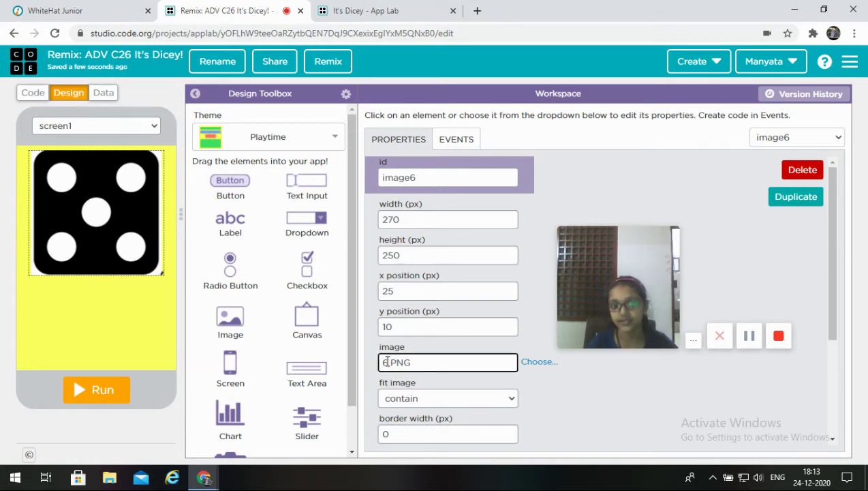
key("BackSpace")
type("6")
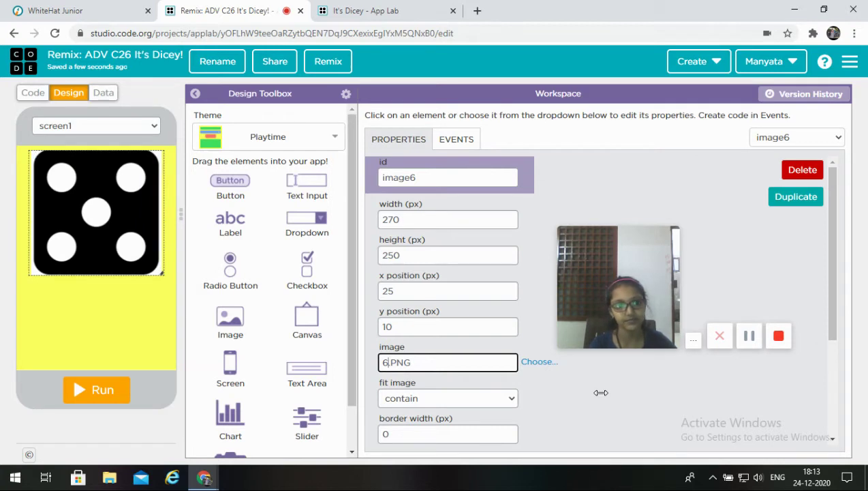
Add an empty image element over the dice at about x 30, y 10 and size it 270 px wide by 250 px high.
left_click_drag(322, 362, 61, 172)
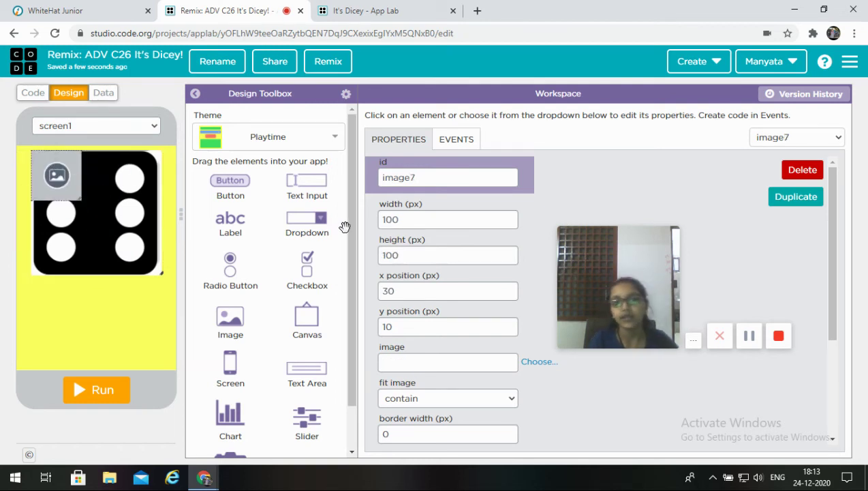
left_click(403, 219)
key("BackSpace")
key("BackSpace")
key("BackSpace")
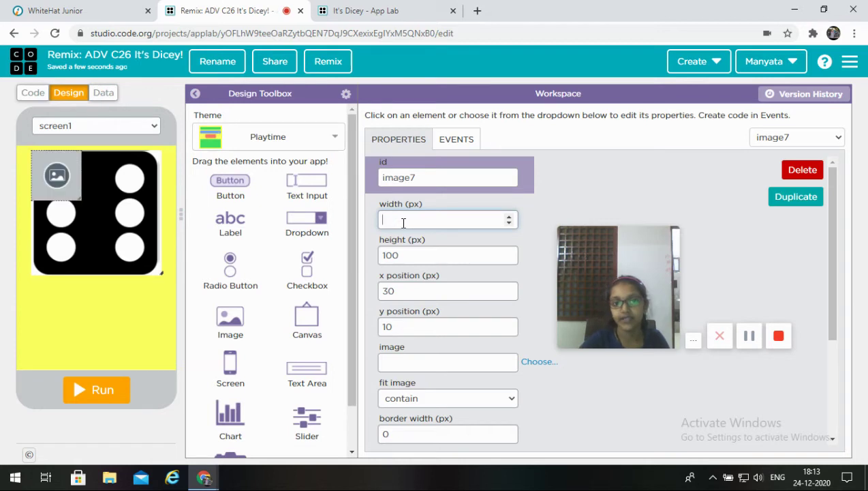
type("270")
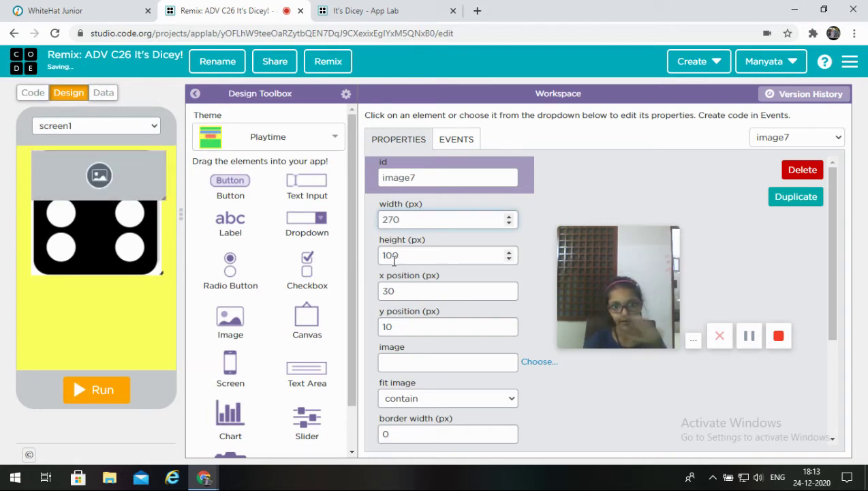
left_click(392, 255)
key("BackSpace")
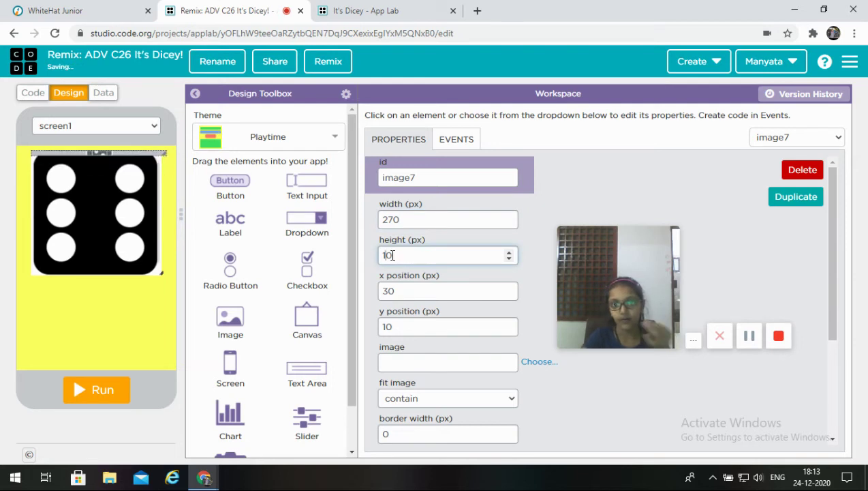
key("BackSpace")
type("2")
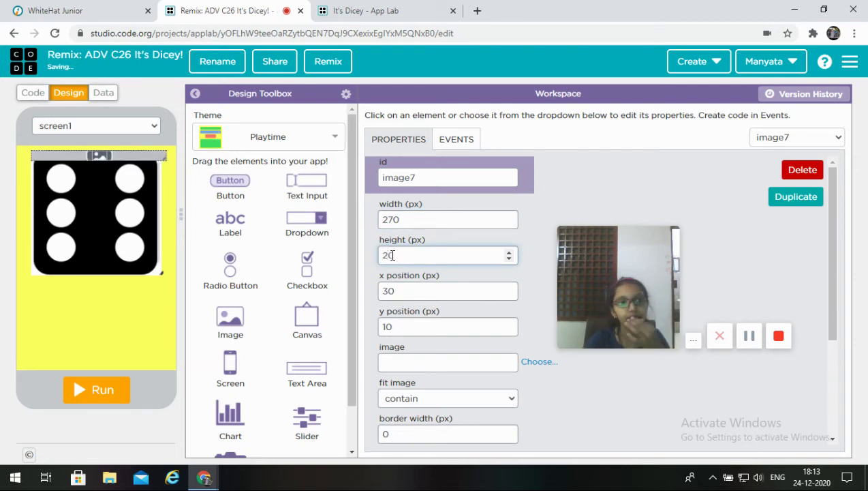
type("50")
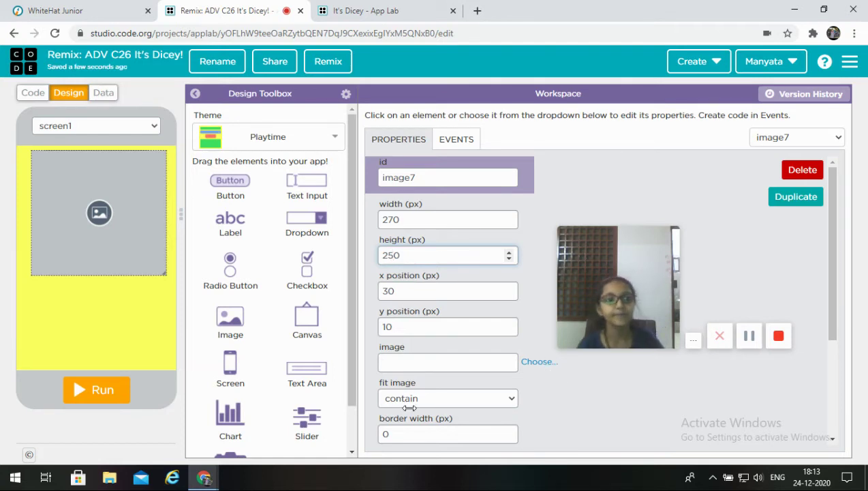
Rename the empty image element's id to blankimage.
left_click(459, 177)
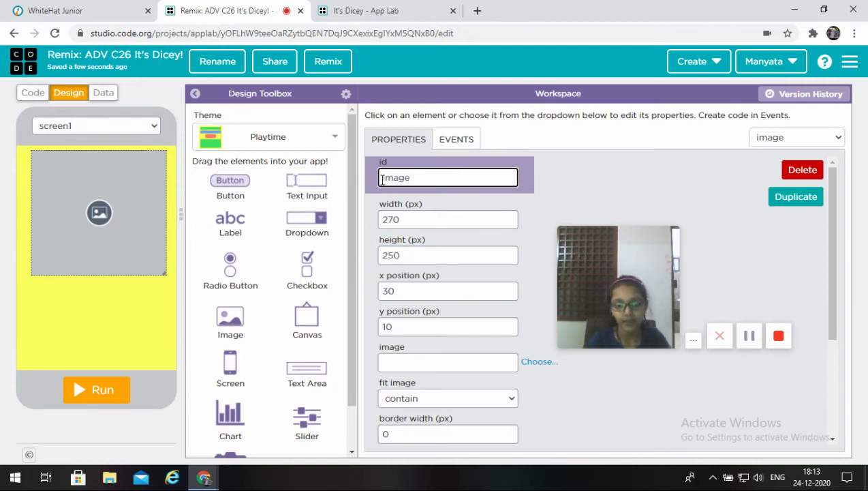
type("blan")
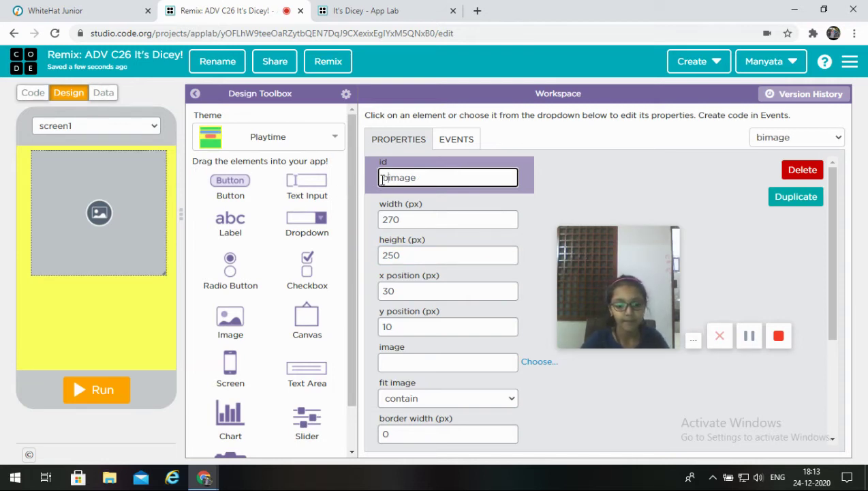
type("k")
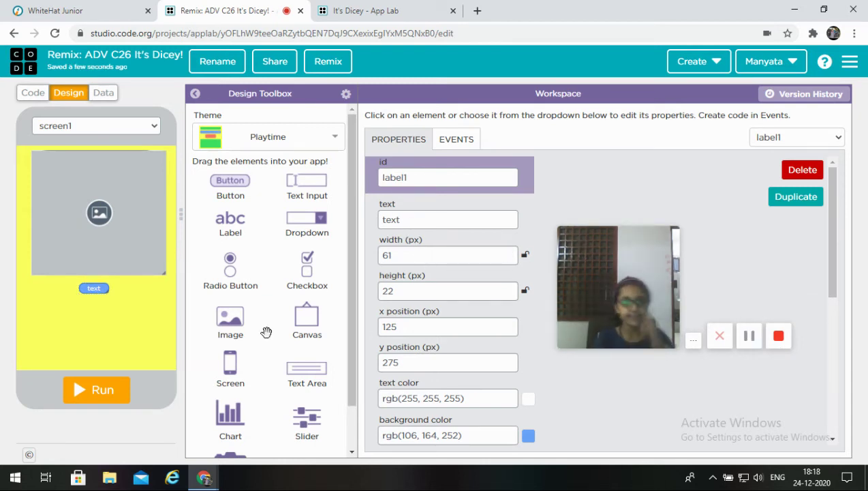
Resize the label below the empty image to 100 px wide and 100 px high.
left_click(391, 256)
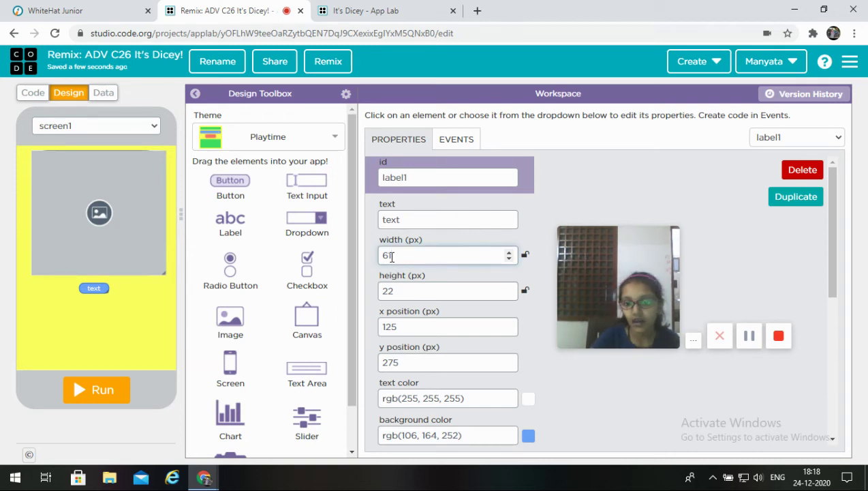
key("BackSpace")
key("BackSpace")
type("100")
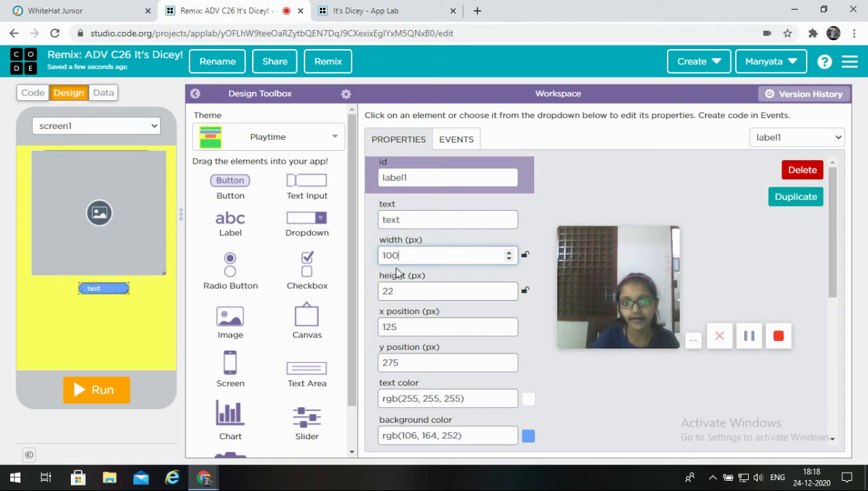
left_click(401, 286)
key("BackSpace")
key("BackSpace")
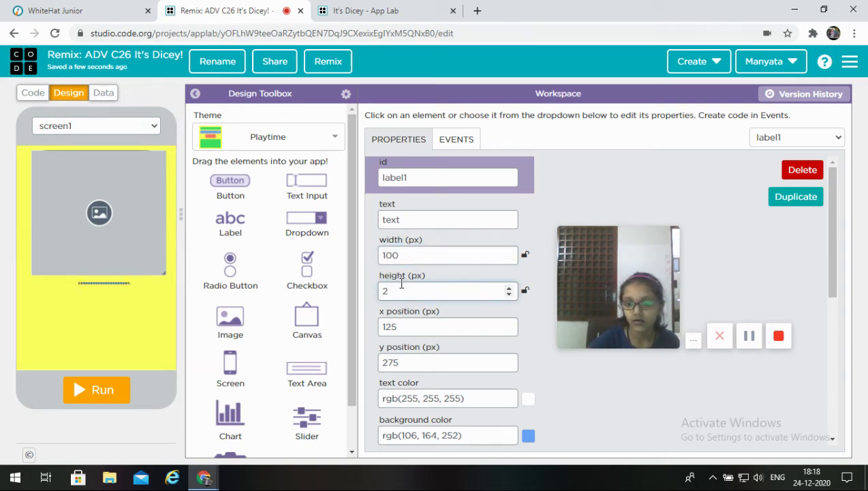
type("100")
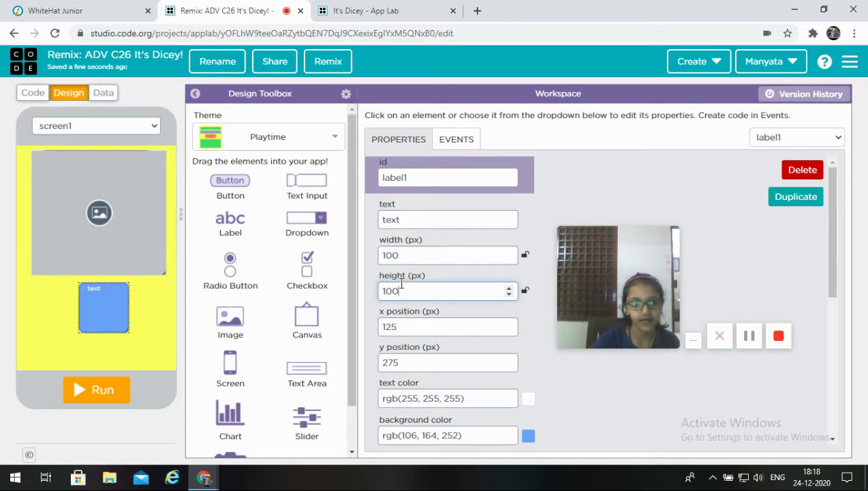
Replace the label's text with 6.
left_click(419, 175)
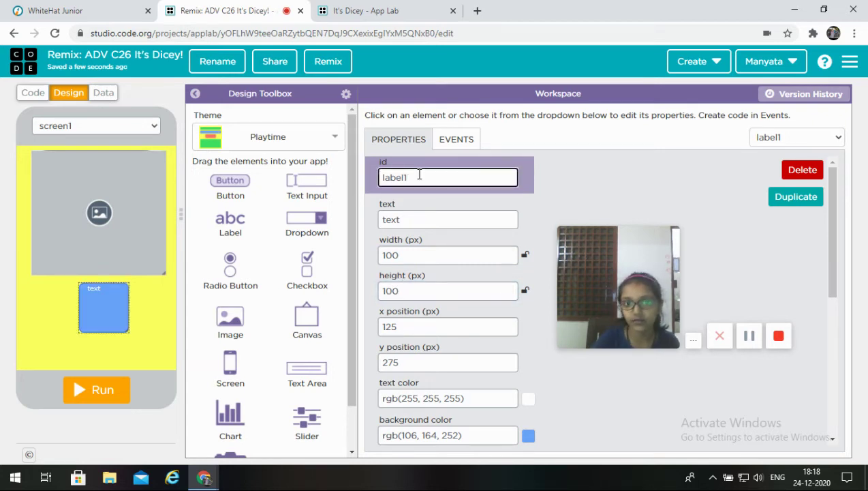
left_click(421, 216)
key("BackSpace")
key("BackSpace")
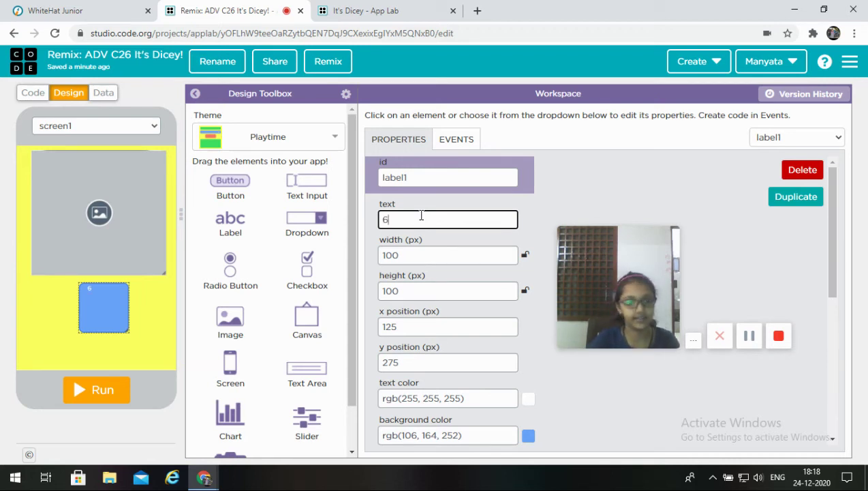
Enlarge the label's font size to 87 px and move the label so it is centred below the empty image.
scroll(832, 293, "down", 1)
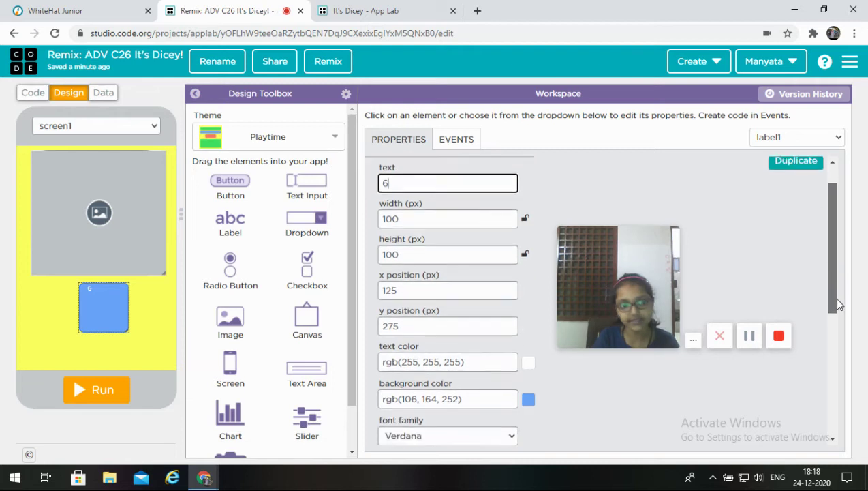
left_click_drag(838, 304, 822, 374)
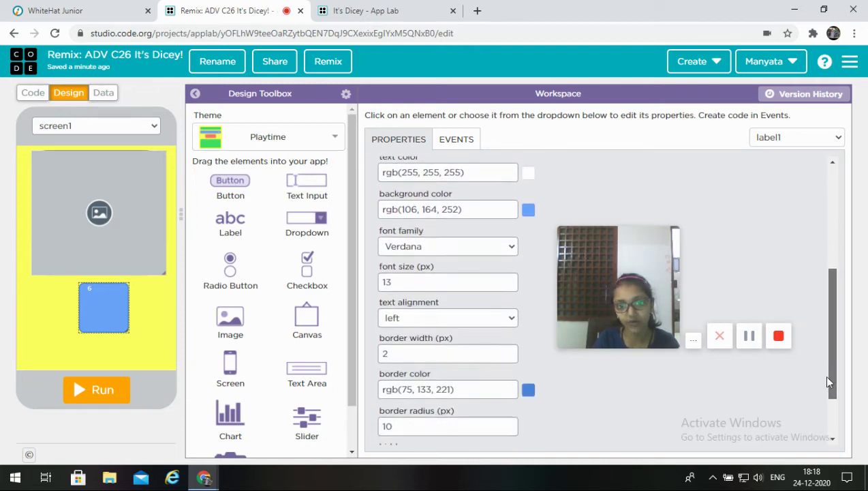
left_click(510, 281)
left_click(509, 281)
left_click(509, 281)
left_click(509, 281)
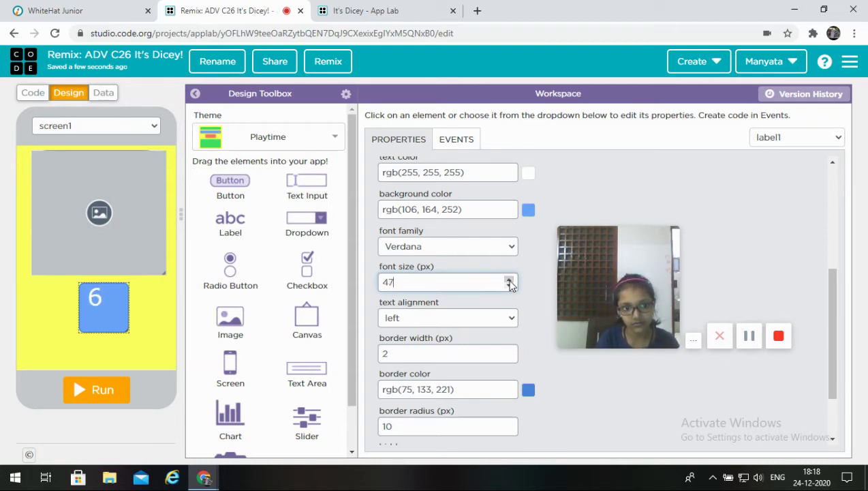
left_click(510, 281)
left_click(510, 280)
left_click(510, 281)
left_click(510, 281)
left_click(509, 281)
left_click(510, 281)
left_click(509, 280)
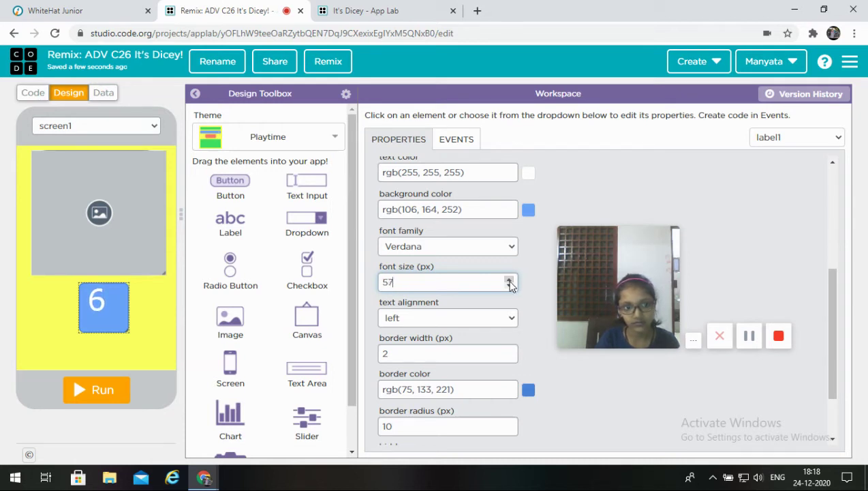
left_click(510, 281)
left_click(510, 280)
left_click(510, 281)
left_click(509, 280)
left_click(510, 281)
left_click(510, 280)
left_click(509, 280)
left_click(510, 281)
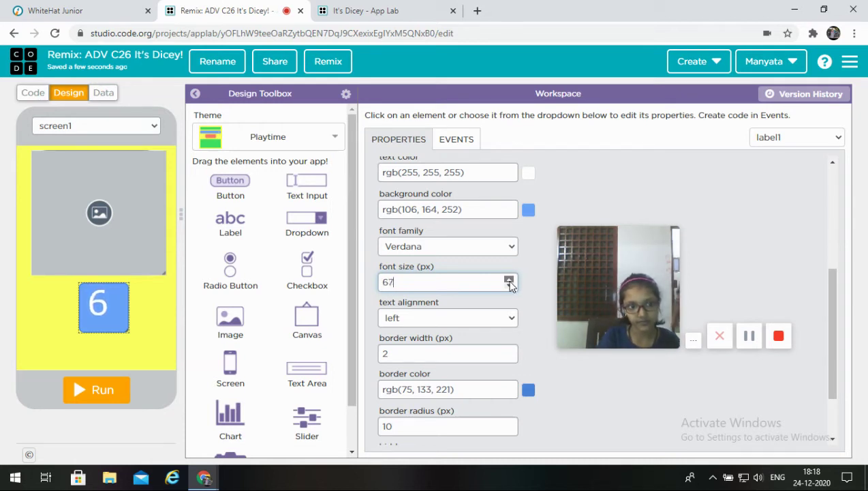
left_click(510, 281)
left_click(509, 281)
left_click(509, 281)
left_click(510, 281)
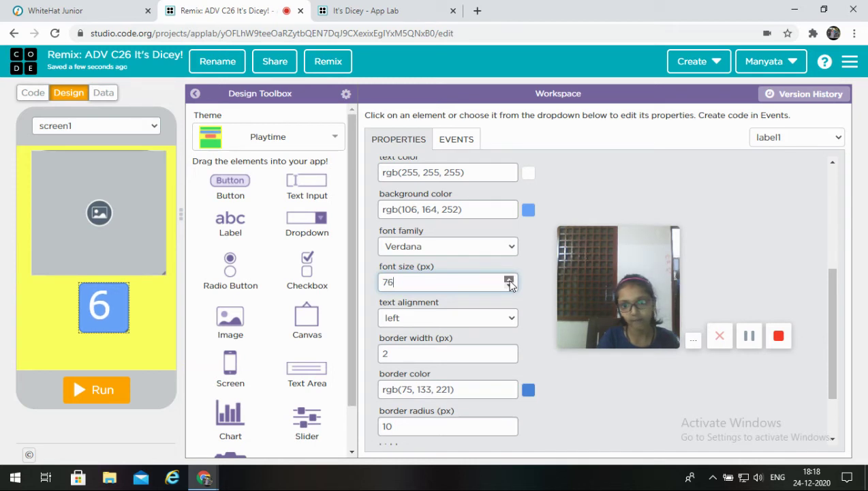
left_click(510, 281)
left_click(510, 281)
left_click(510, 281)
left_click(509, 280)
left_click(509, 280)
left_click(509, 280)
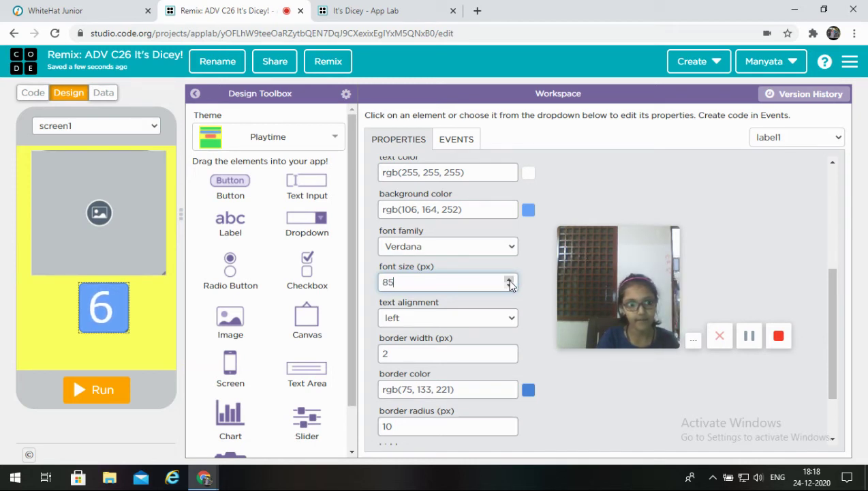
left_click(510, 281)
left_click(510, 280)
left_click_drag(99, 304, 88, 303)
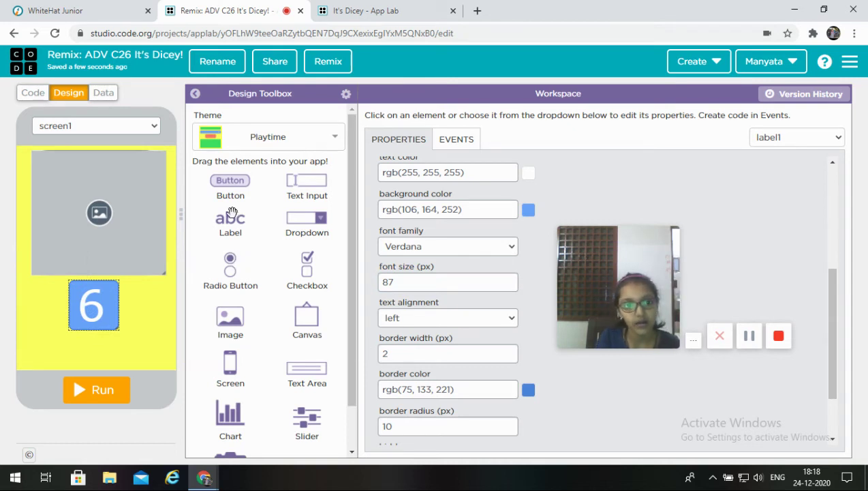
left_click(749, 336)
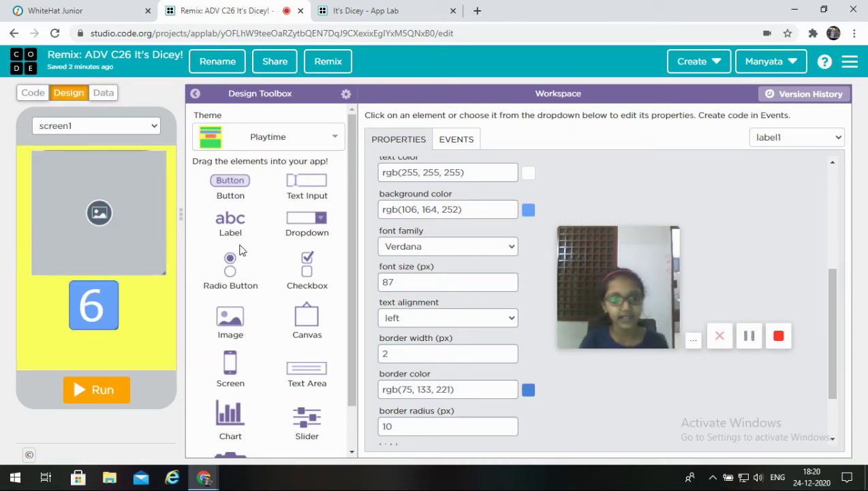
Add a button below the number label and set its text to Roll Me.
left_click_drag(230, 182, 89, 359)
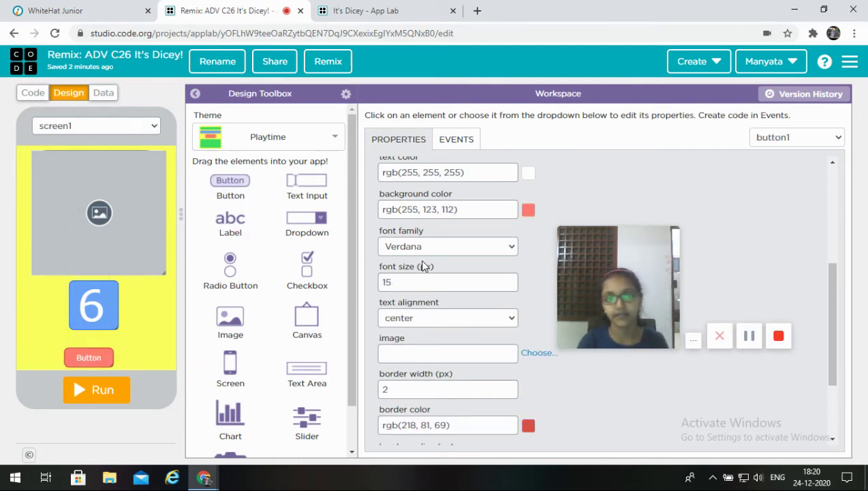
scroll(470, 286, "up", 5)
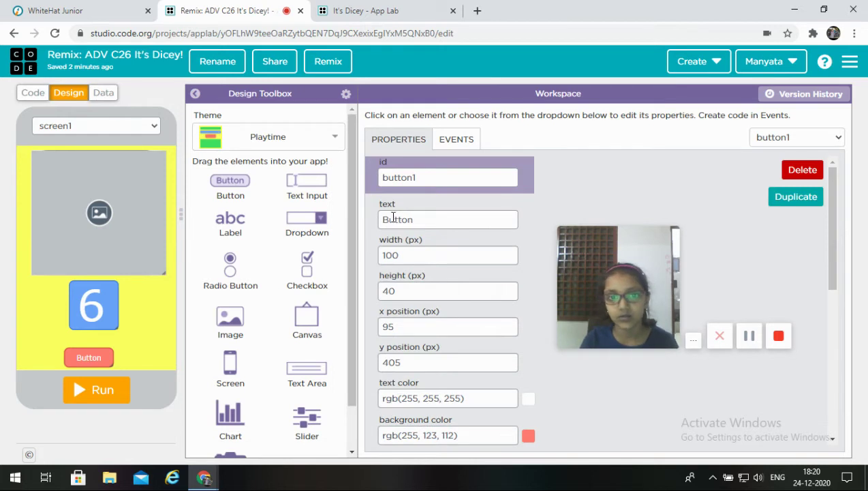
left_click(423, 219)
key("BackSpace")
key("BackSpace")
key("BackSpace")
key("BackSpace")
key("BackSpace")
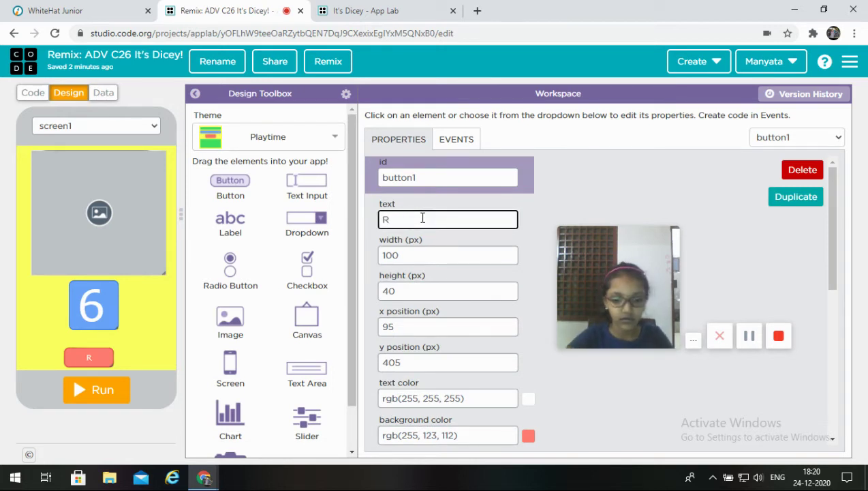
type("Roll Me")
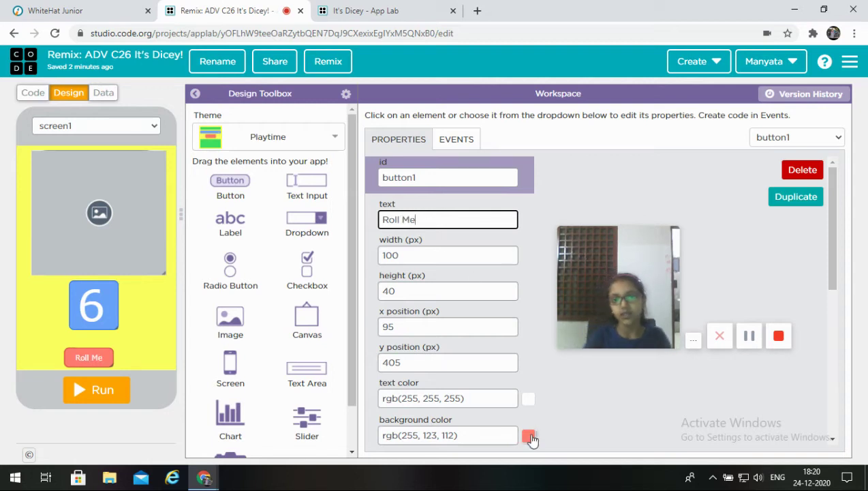
Set the Roll Me button's font size to 21 px and move the button so it lines up under the number label.
left_click_drag(837, 284, 838, 373)
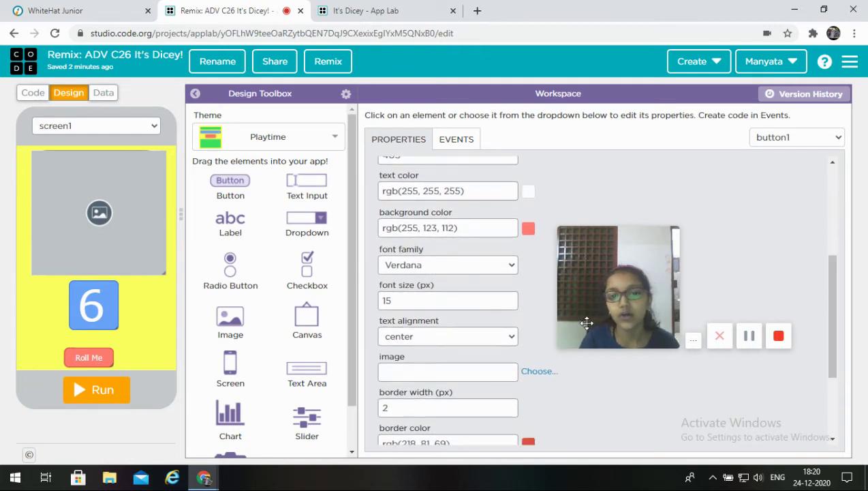
left_click(509, 298)
left_click(509, 297)
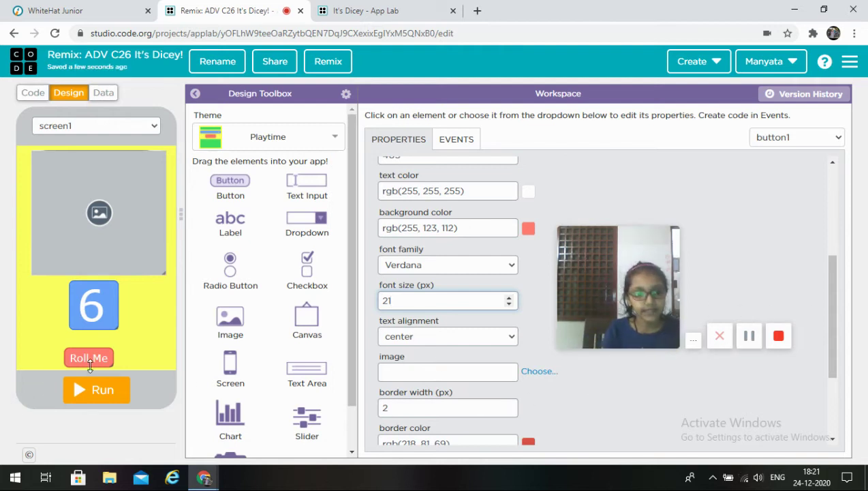
left_click_drag(96, 349, 100, 347)
Move the number label slightly down to y position 280 and clear its text.
left_click_drag(93, 304, 94, 309)
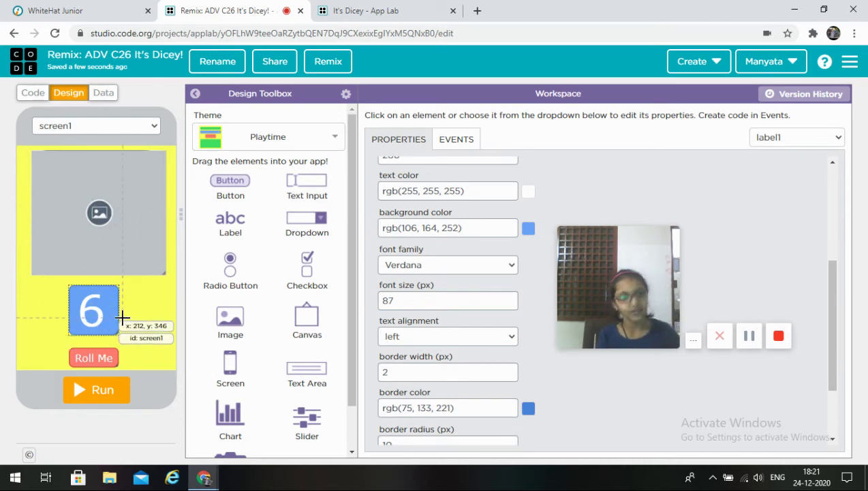
left_click_drag(830, 351, 832, 275)
left_click(415, 177)
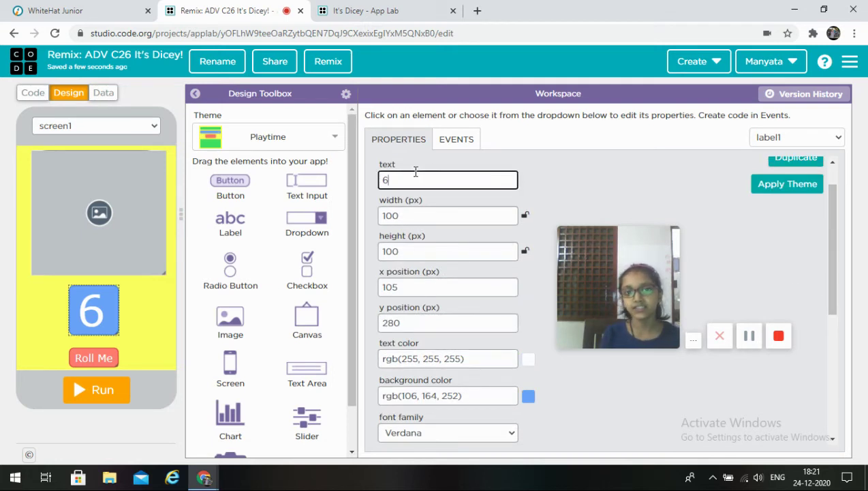
key("BackSpace")
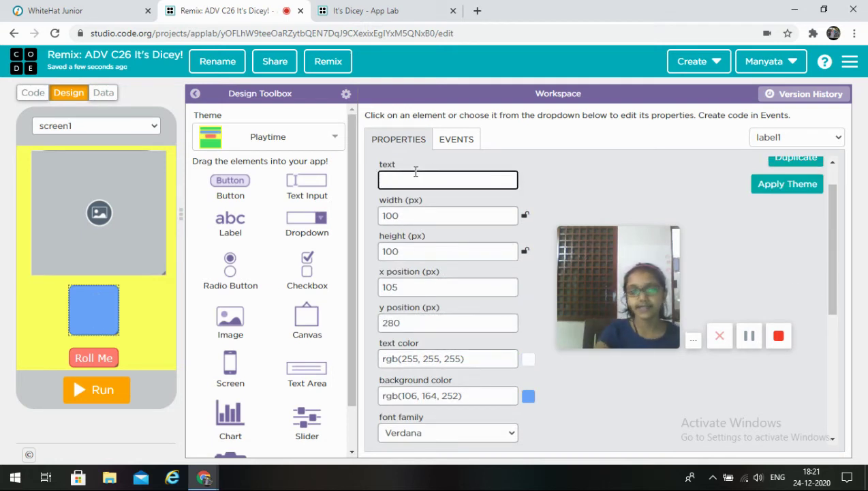
Start the app's code with an onEvent block that handles the click event of button1.
left_click(30, 95)
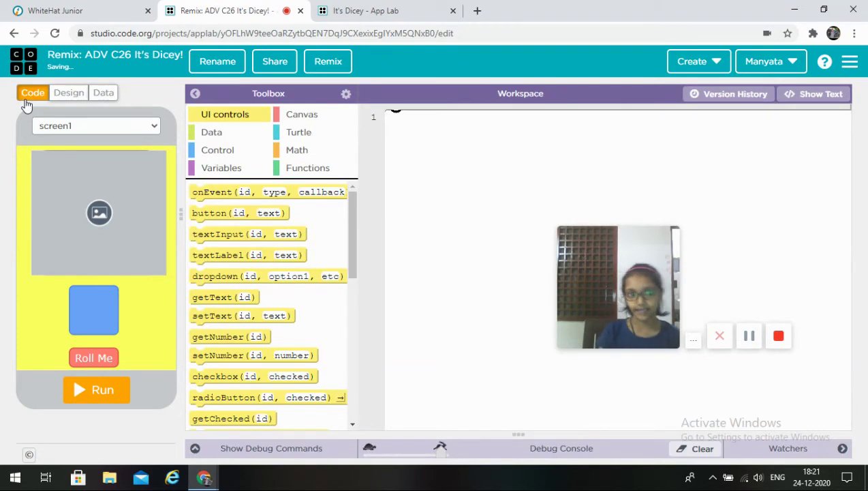
left_click_drag(205, 191, 403, 133)
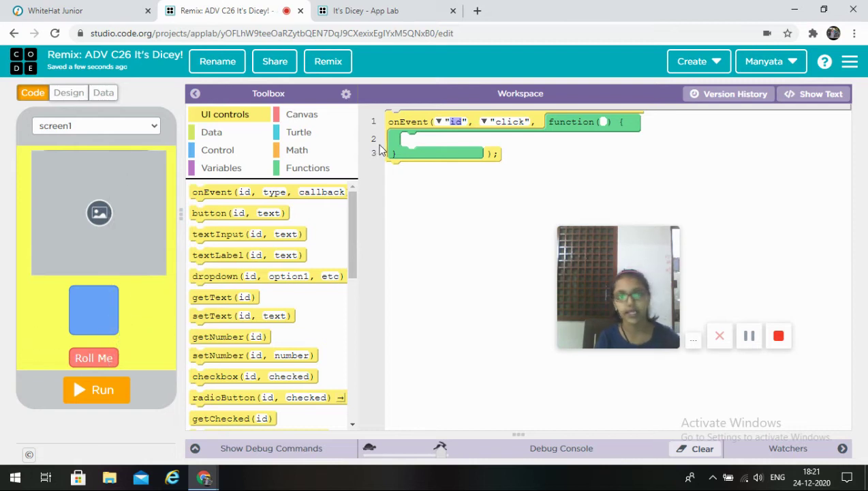
left_click(439, 122)
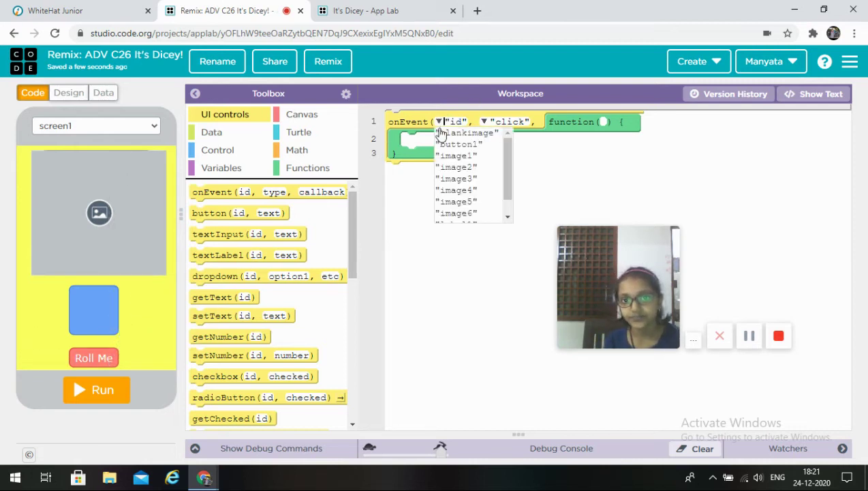
left_click_drag(505, 165, 520, 58)
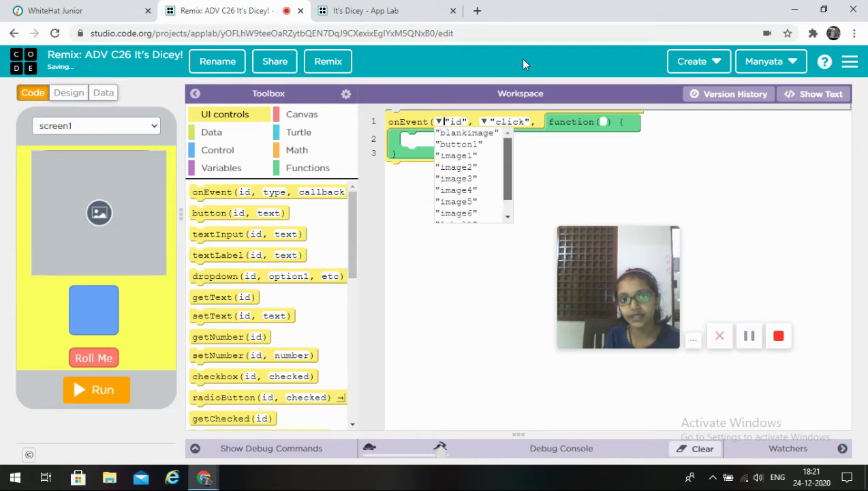
left_click(477, 146)
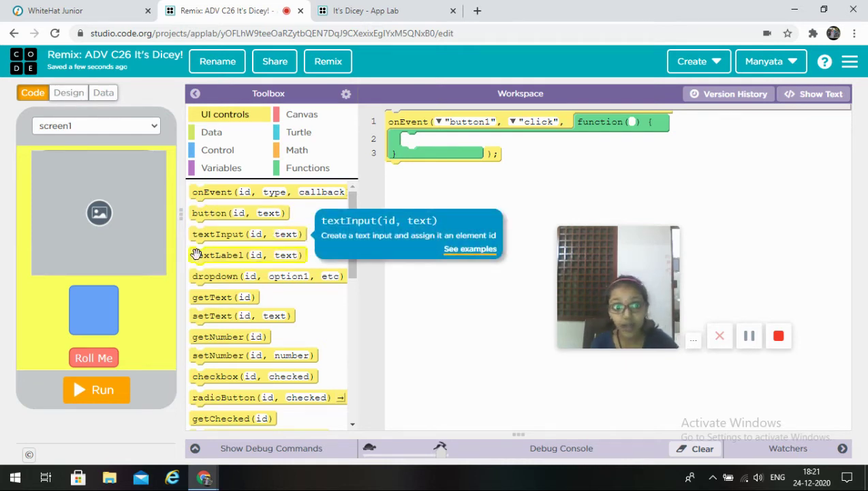
Place a setNumber block inside the button1 click handler and target it at label1.
mouse_move(223, 355)
left_mouse_down()
mouse_move(413, 185)
mouse_move(431, 150)
mouse_move(457, 141)
left_mouse_up()
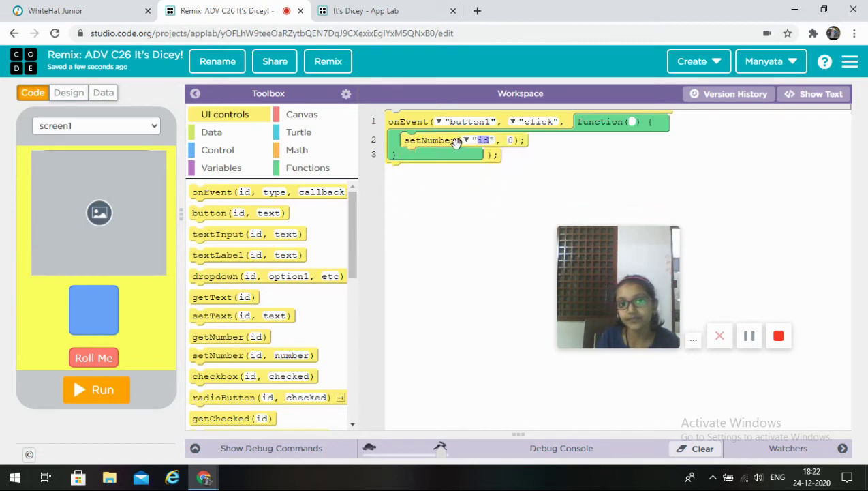
left_click(467, 141)
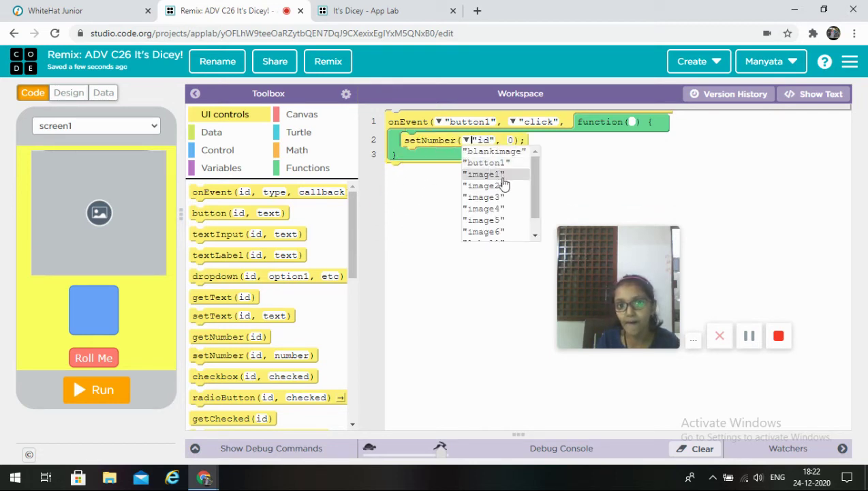
left_click_drag(536, 191, 545, 235)
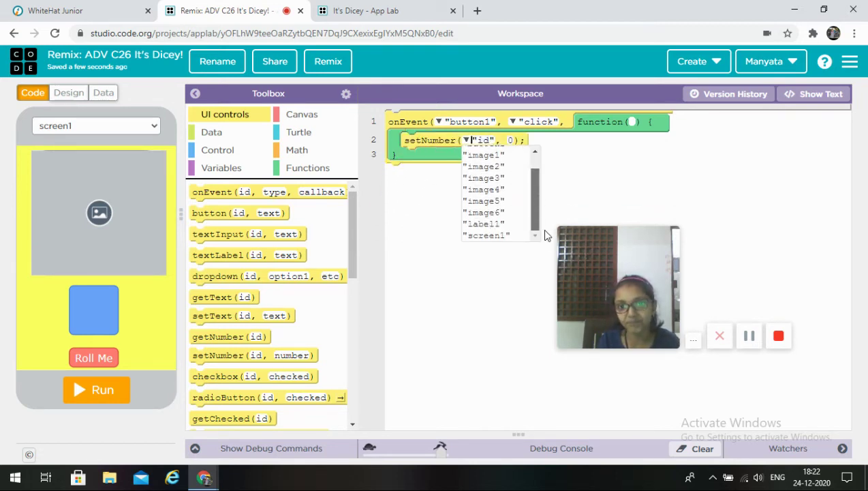
left_click(510, 225)
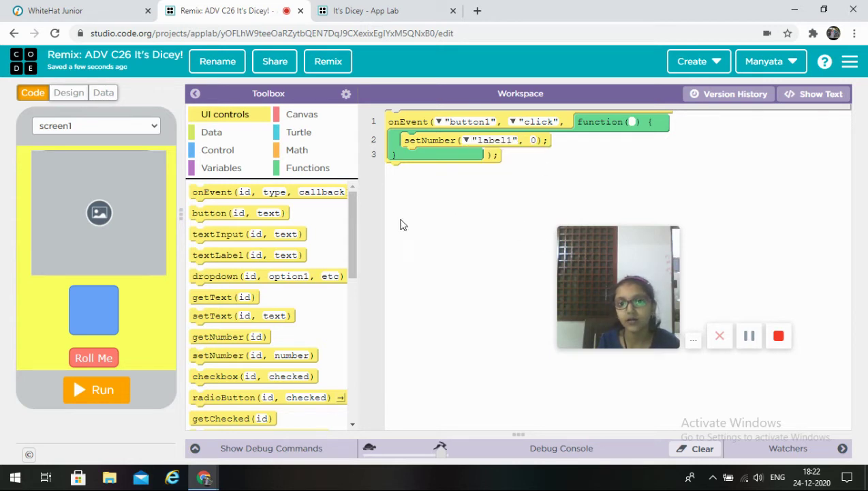
Make the setNumber value for label1 a randomNumber from 1 to 6.
left_click(300, 150)
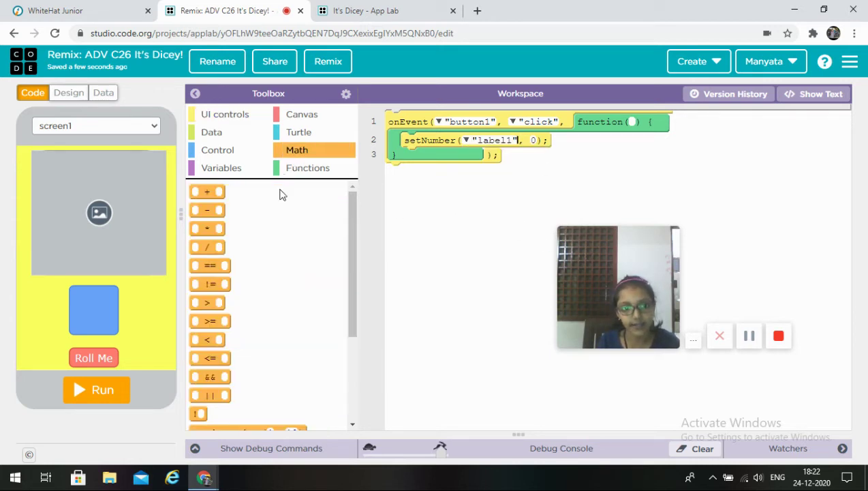
left_click_drag(235, 423, 578, 132)
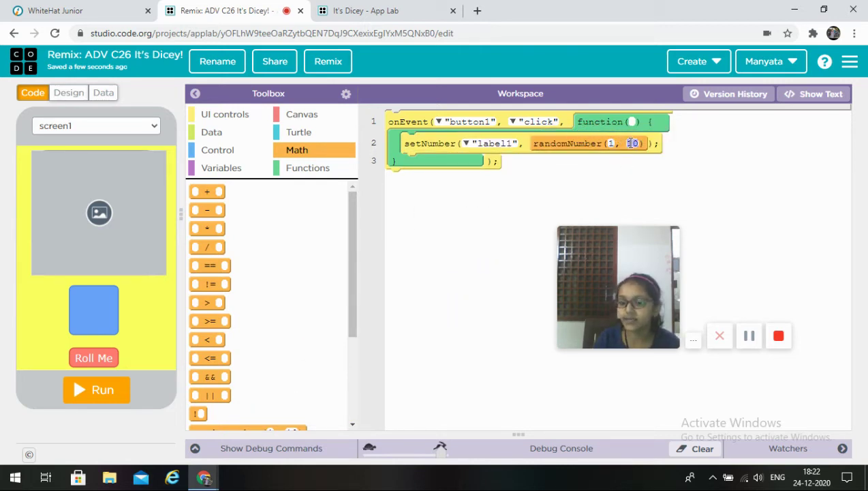
type("6")
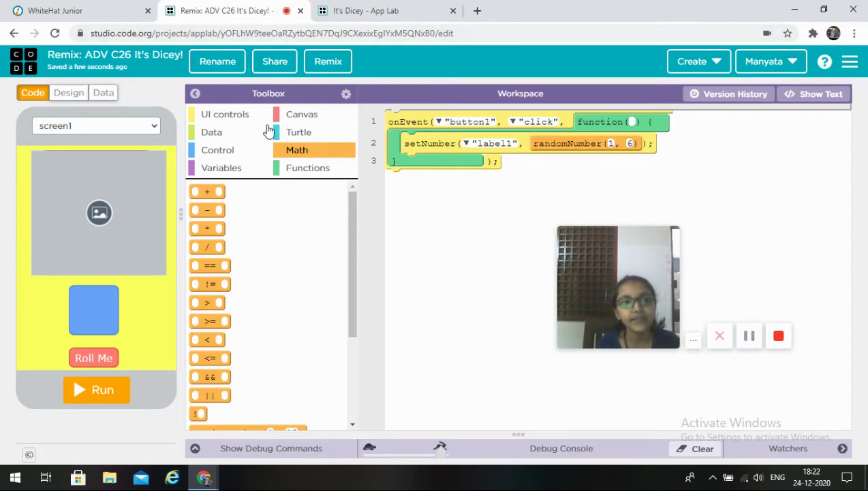
Add two setImageURL blocks below the setNumber block inside the button1 click handler.
left_click(222, 117)
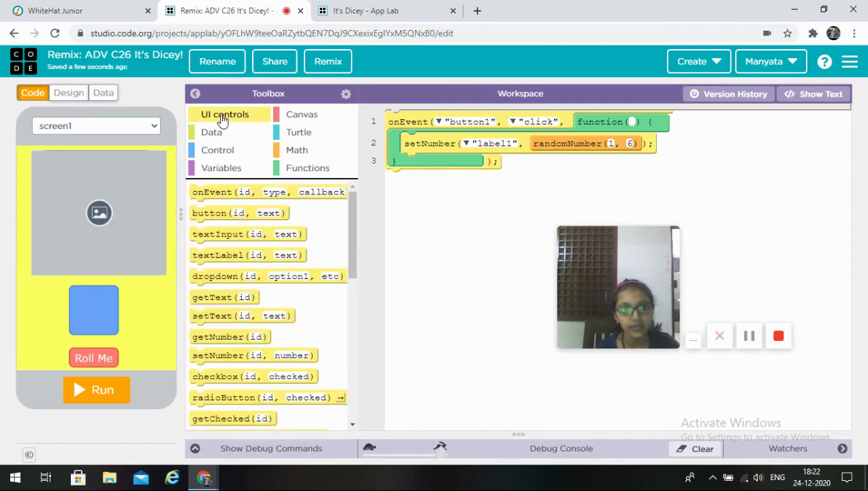
left_click_drag(353, 274, 352, 328)
left_click_drag(227, 348, 437, 166)
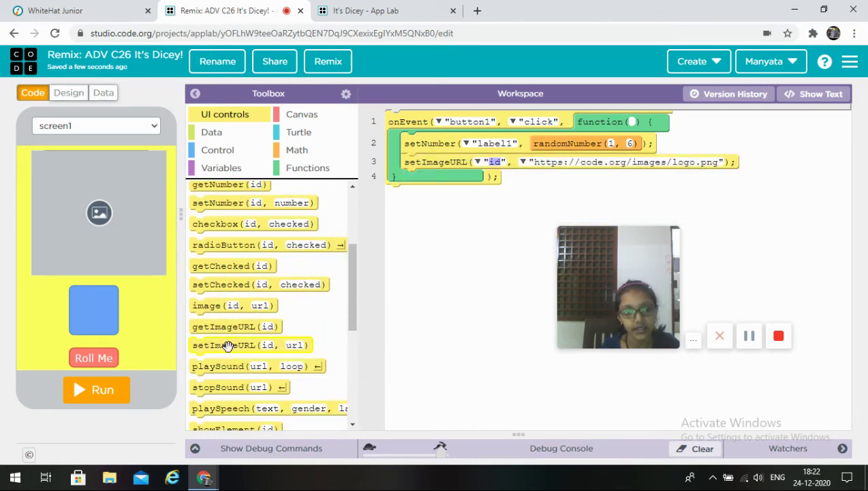
left_click_drag(228, 345, 441, 180)
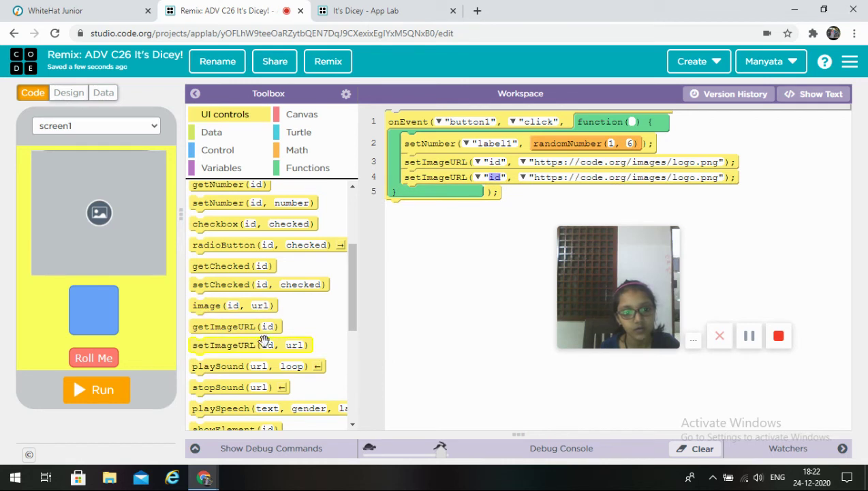